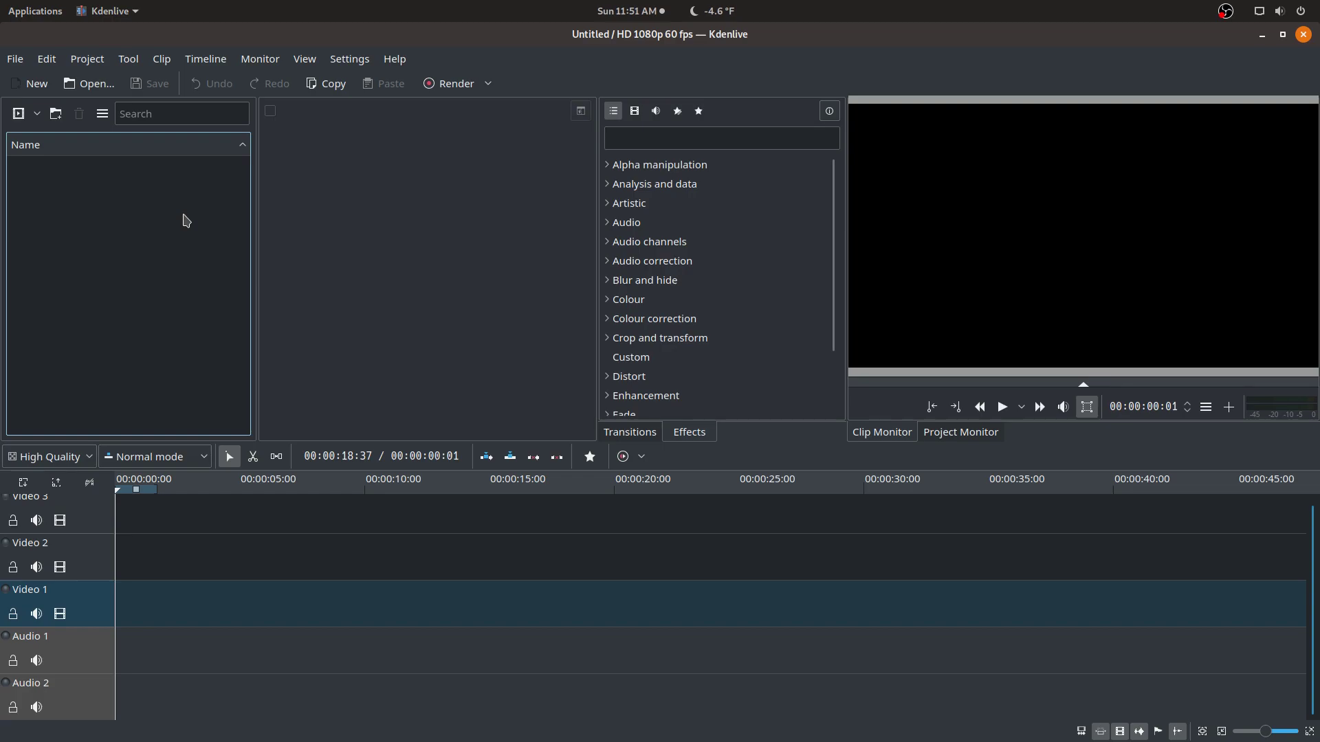
- Add clips to the Project Bin, selecting intro3, intro6, outro2 and outro3.mp4 in vidskels
{"action": "left_click", "coordinate": [15, 58]}
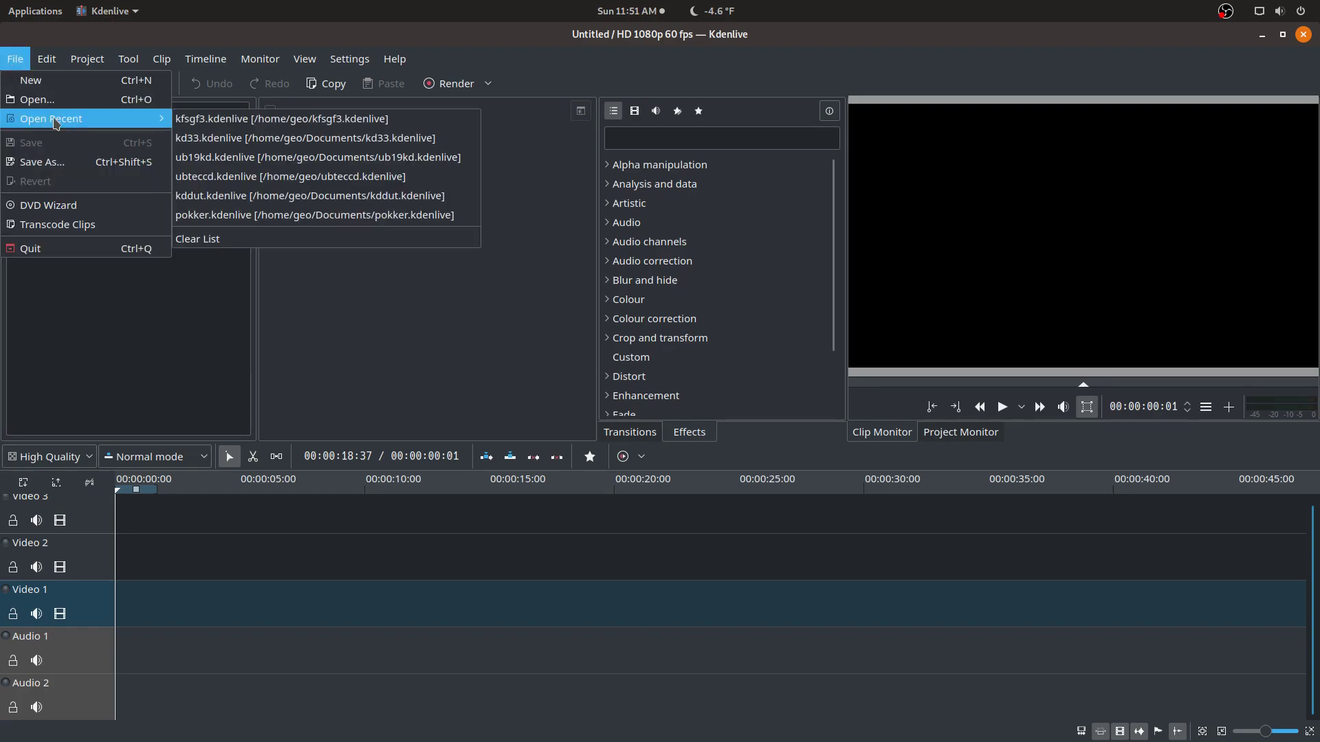
{"action": "left_click", "coordinate": [170, 303]}
{"action": "right_click", "coordinate": [125, 203]}
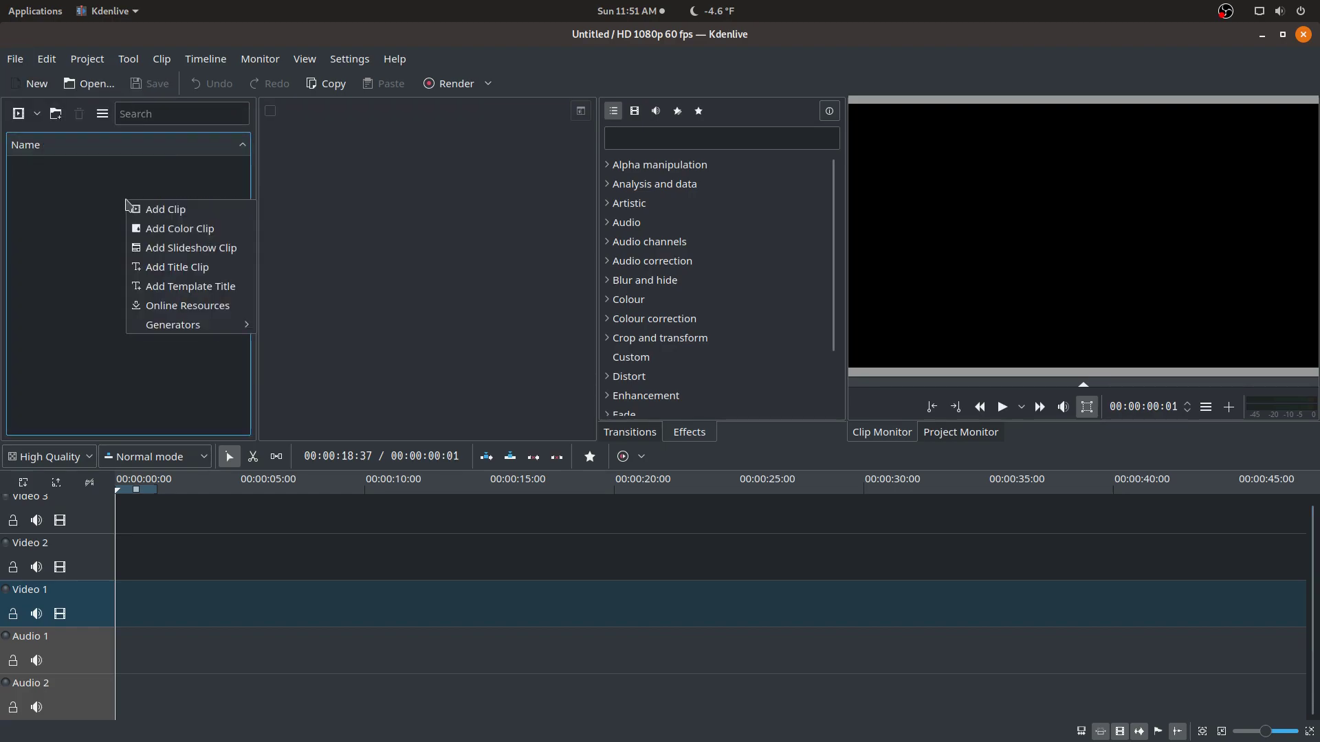
{"action": "left_click", "coordinate": [142, 216]}
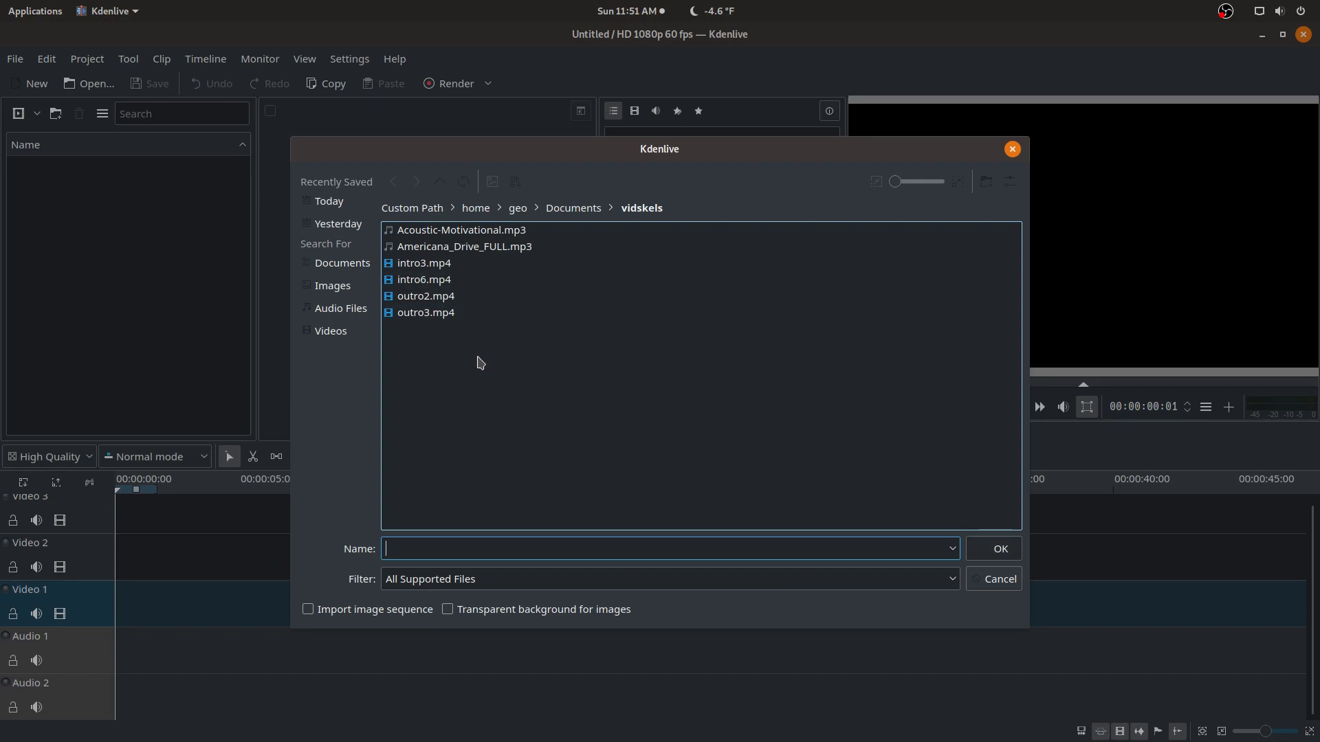
{"action": "left_click_drag", "start_coordinate": [480, 360], "coordinate": [447, 286]}
- Import the four clips, then delete outro3.mp4 and intro6.mp4 from the bin
{"action": "left_click", "coordinate": [981, 553]}
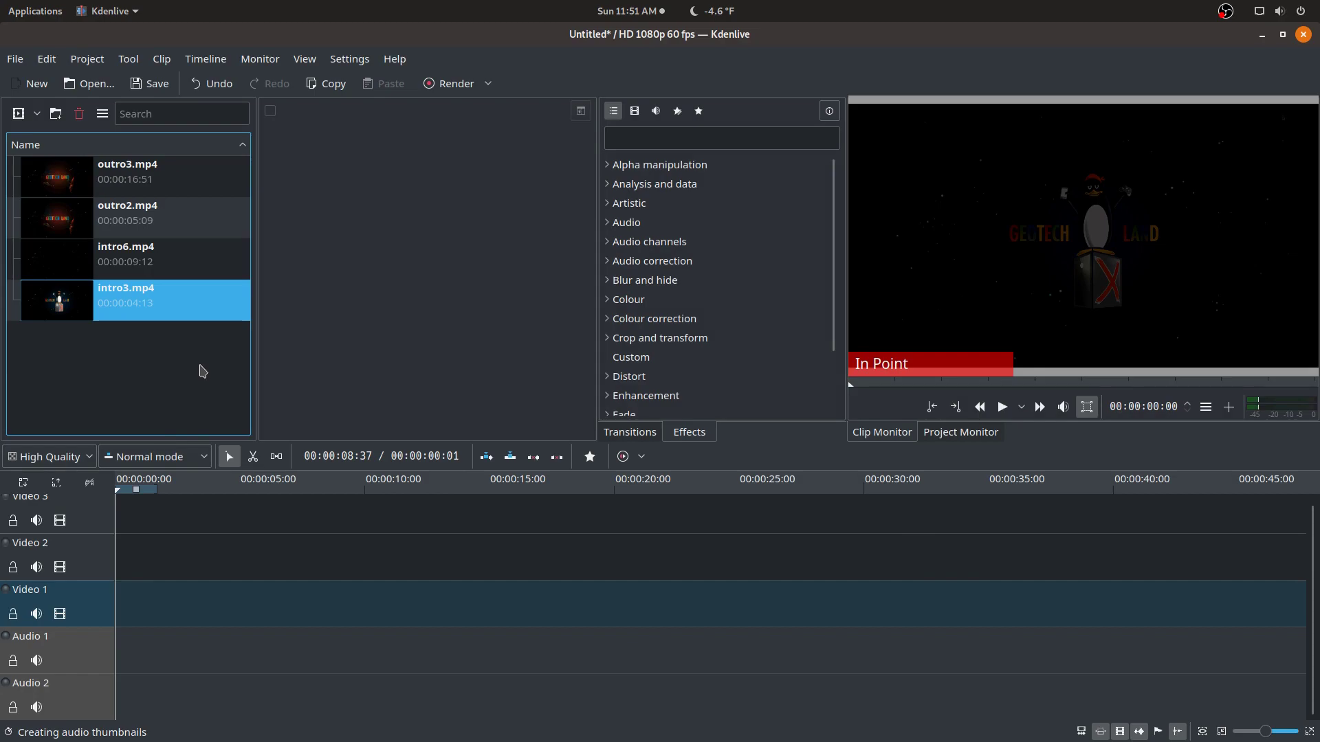
{"action": "mouse_move", "coordinate": [234, 739]}
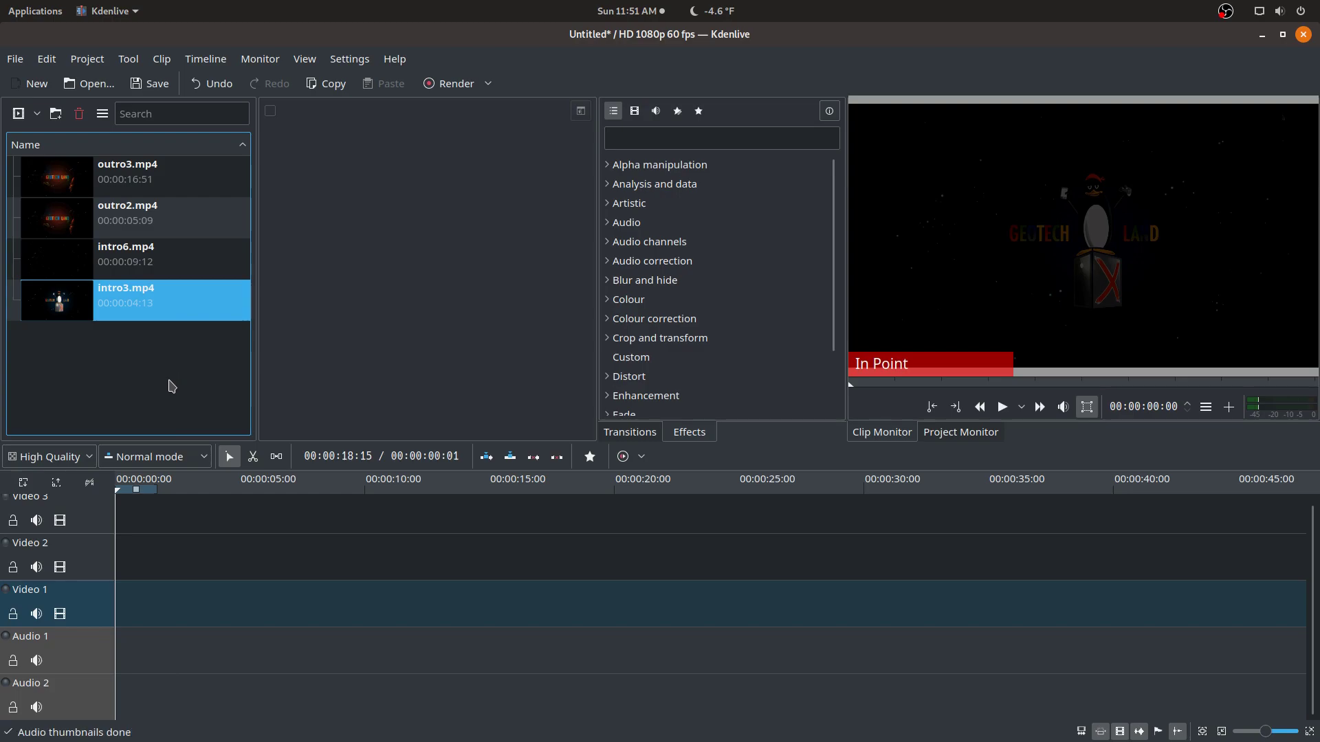
{"action": "left_click", "coordinate": [177, 190]}
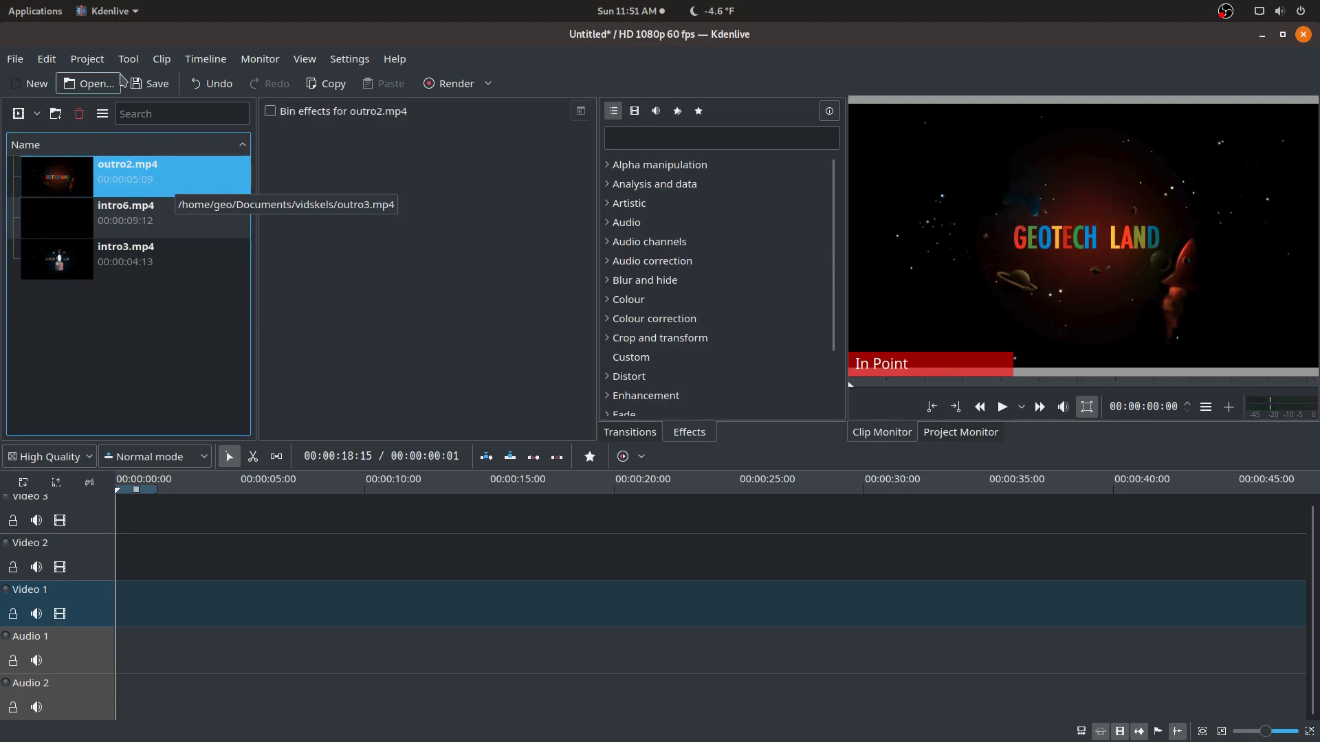
{"action": "key", "text": "Delete"}
{"action": "left_click", "coordinate": [185, 227]}
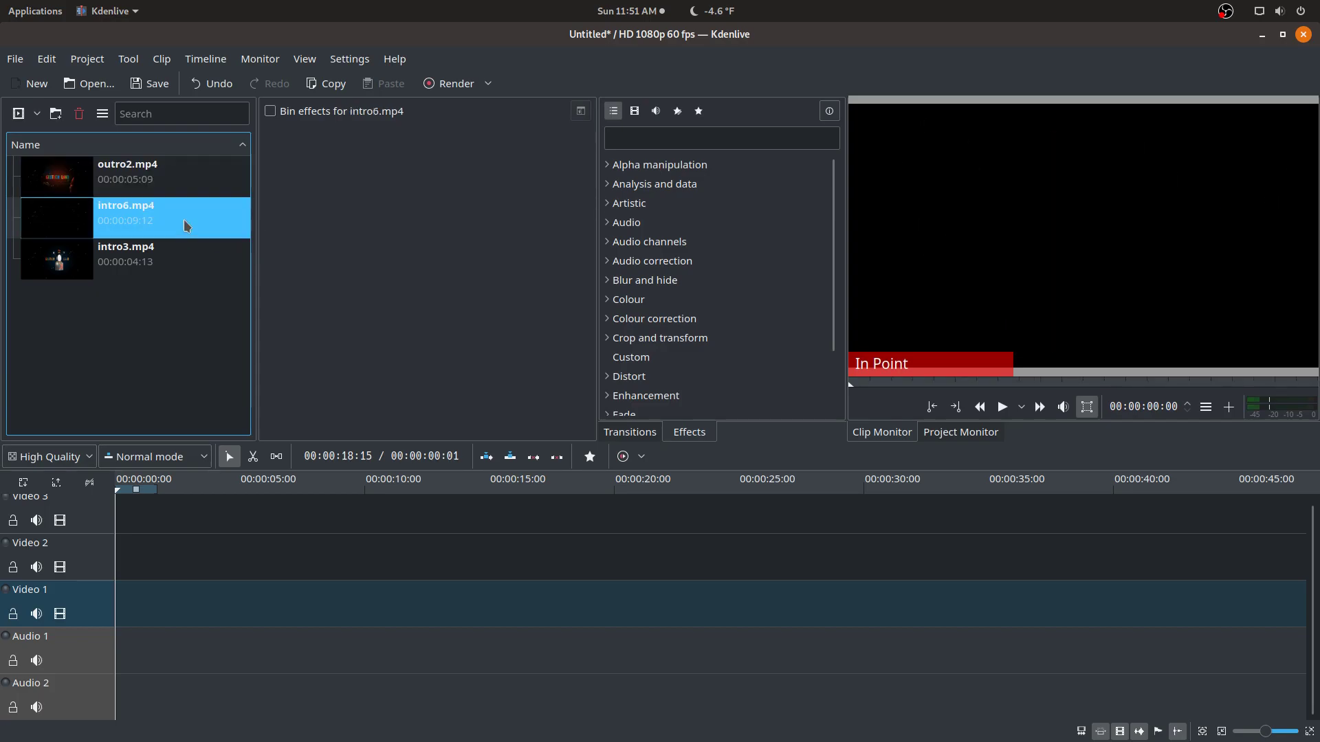
{"action": "key", "text": "Delete"}
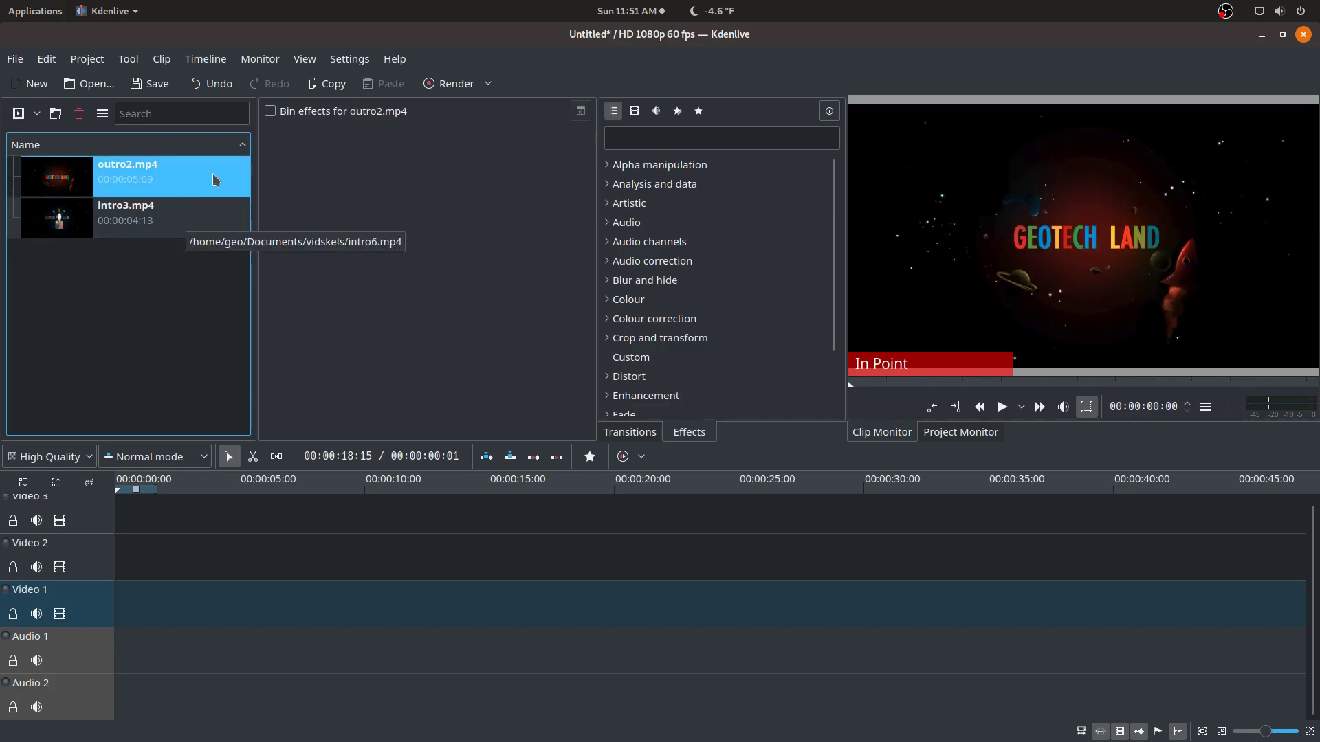
- Place intro3.mp4 at the start of Video 3 and outro2.mp4 at 11:24, trimmed to 1:32, and preview
{"action": "left_click_drag", "start_coordinate": [170, 223], "coordinate": [143, 519]}
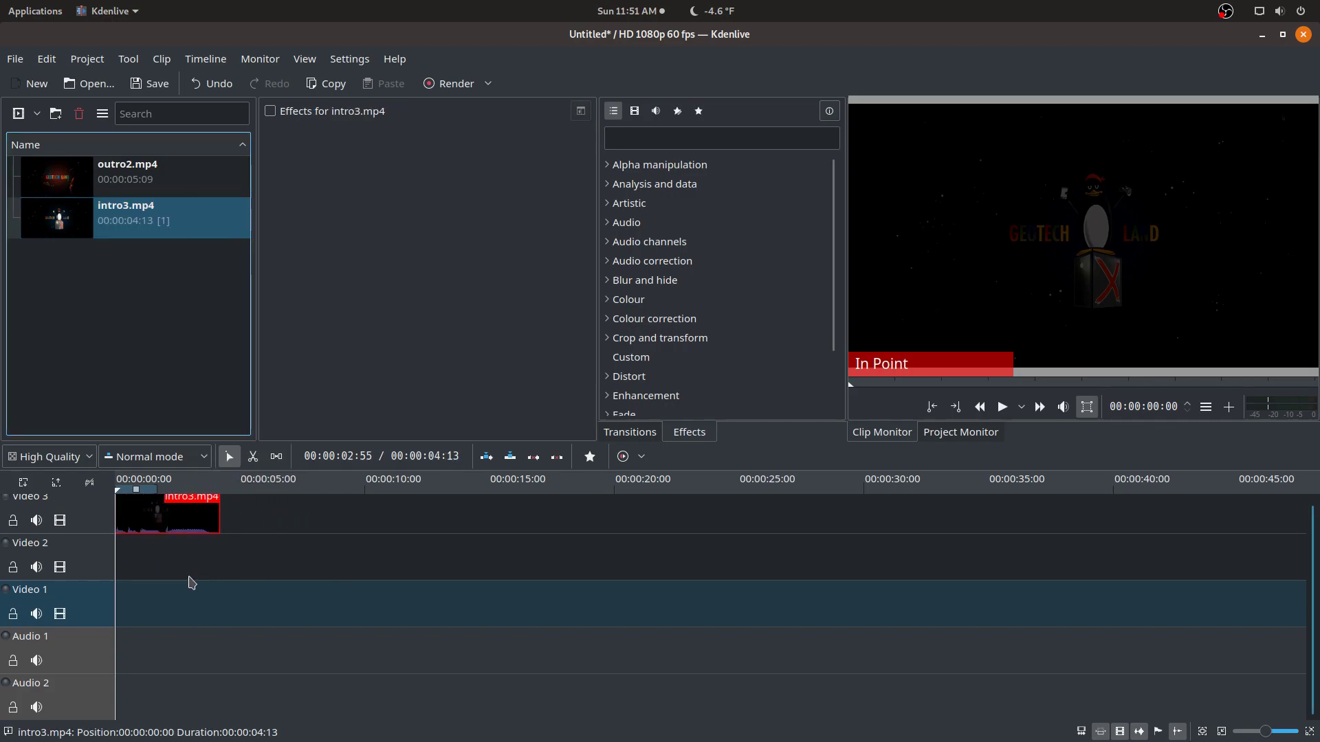
{"action": "left_click_drag", "start_coordinate": [115, 178], "coordinate": [454, 505]}
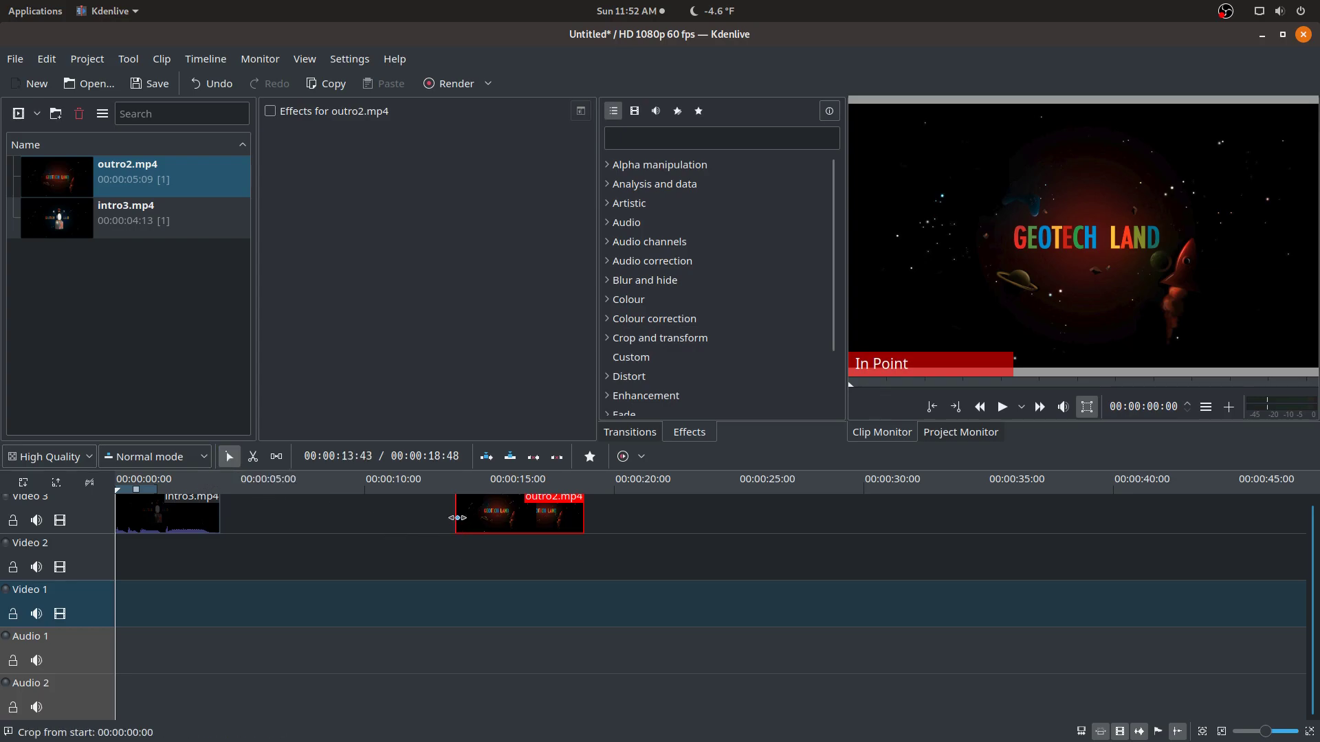
{"action": "left_click_drag", "start_coordinate": [457, 517], "coordinate": [423, 516]}
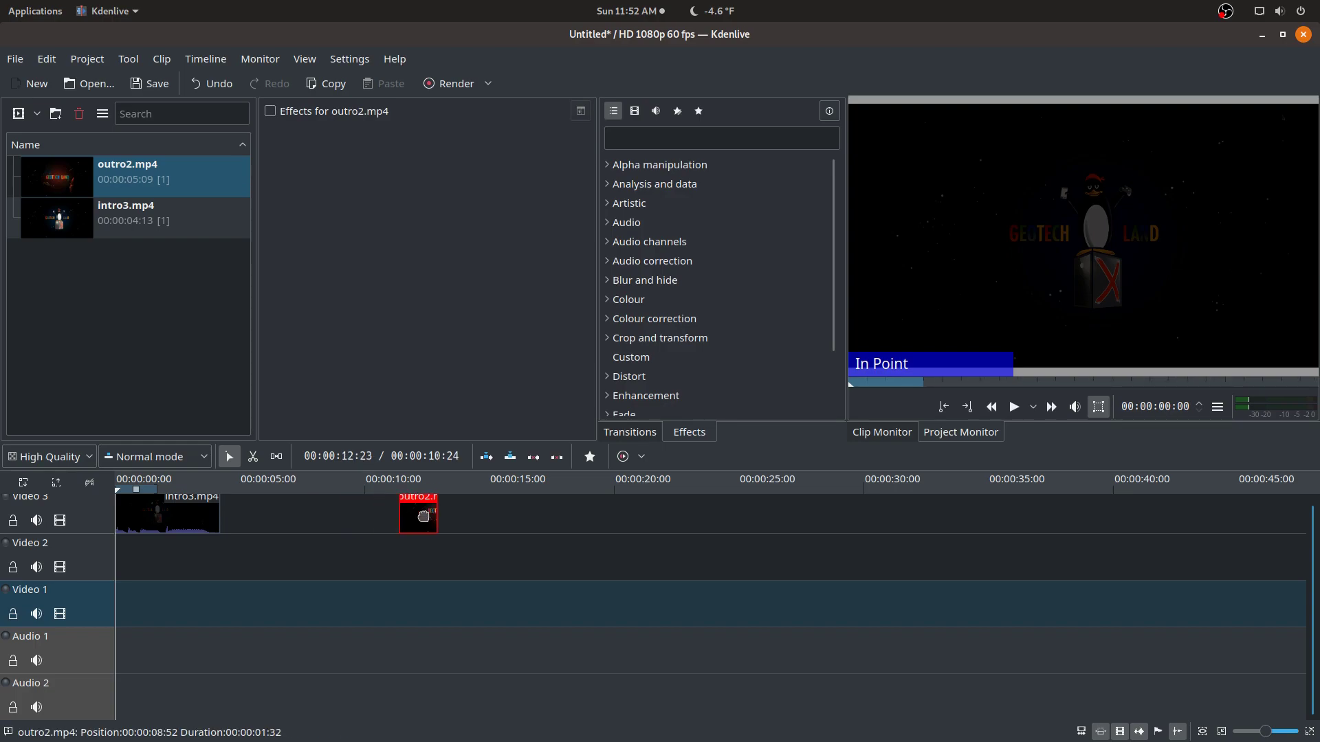
{"action": "left_click", "coordinate": [1014, 407]}
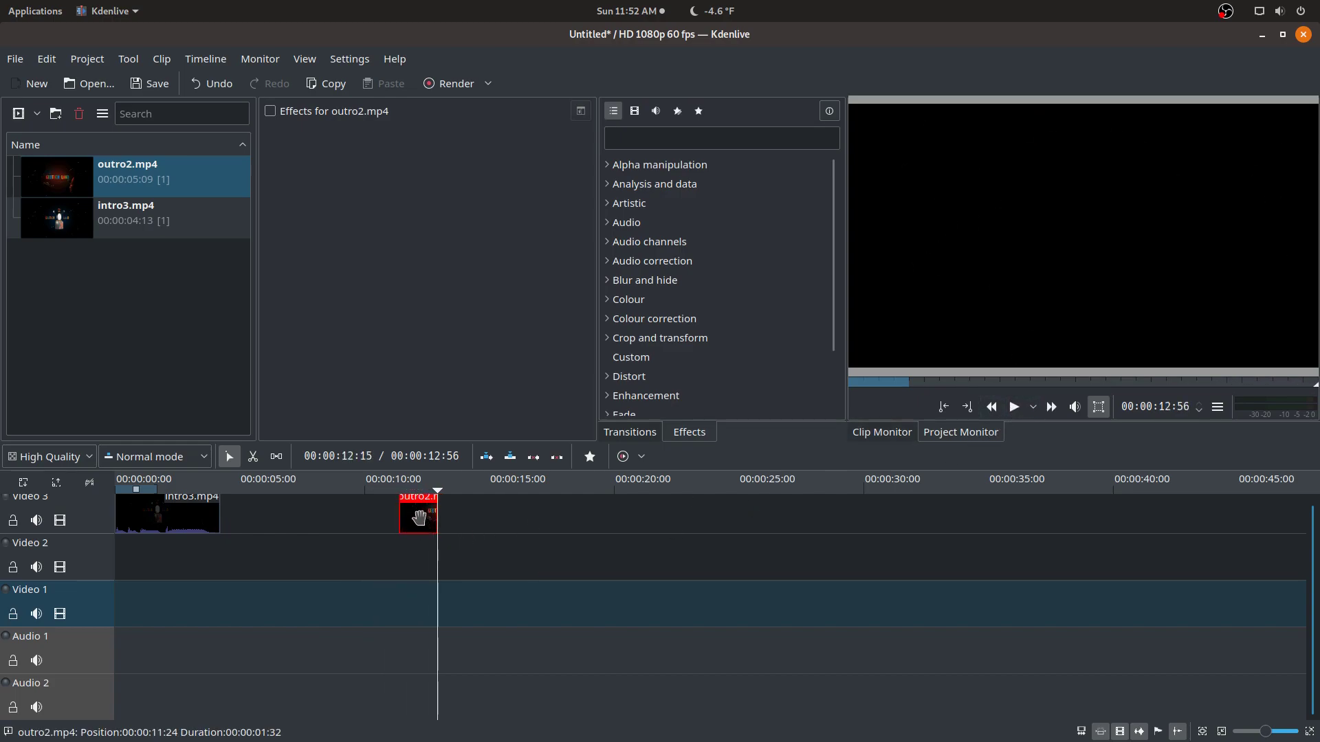
- Rearrange outro2 and intro3 on Video 3 and park the playhead at the cut point
{"action": "left_click_drag", "start_coordinate": [421, 521], "coordinate": [342, 522]}
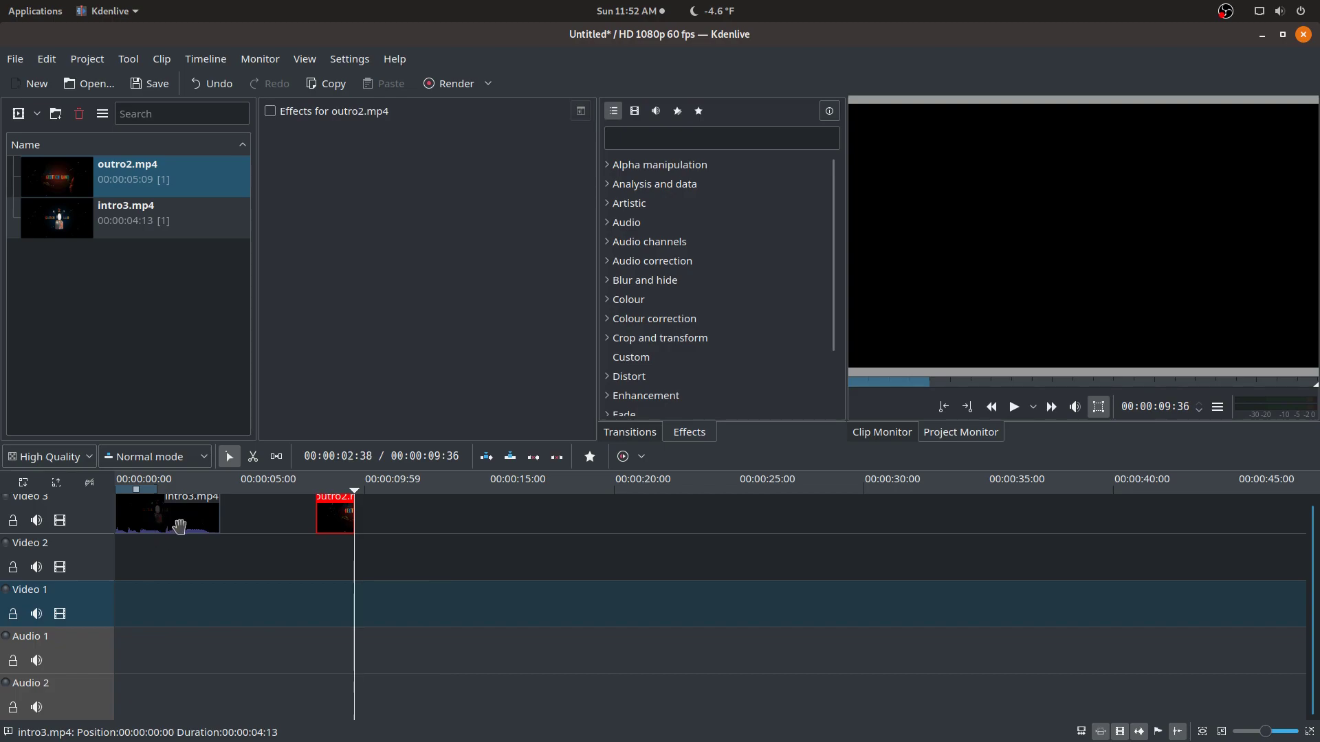
{"action": "left_click_drag", "start_coordinate": [182, 527], "coordinate": [269, 534]}
{"action": "left_click", "coordinate": [203, 552]}
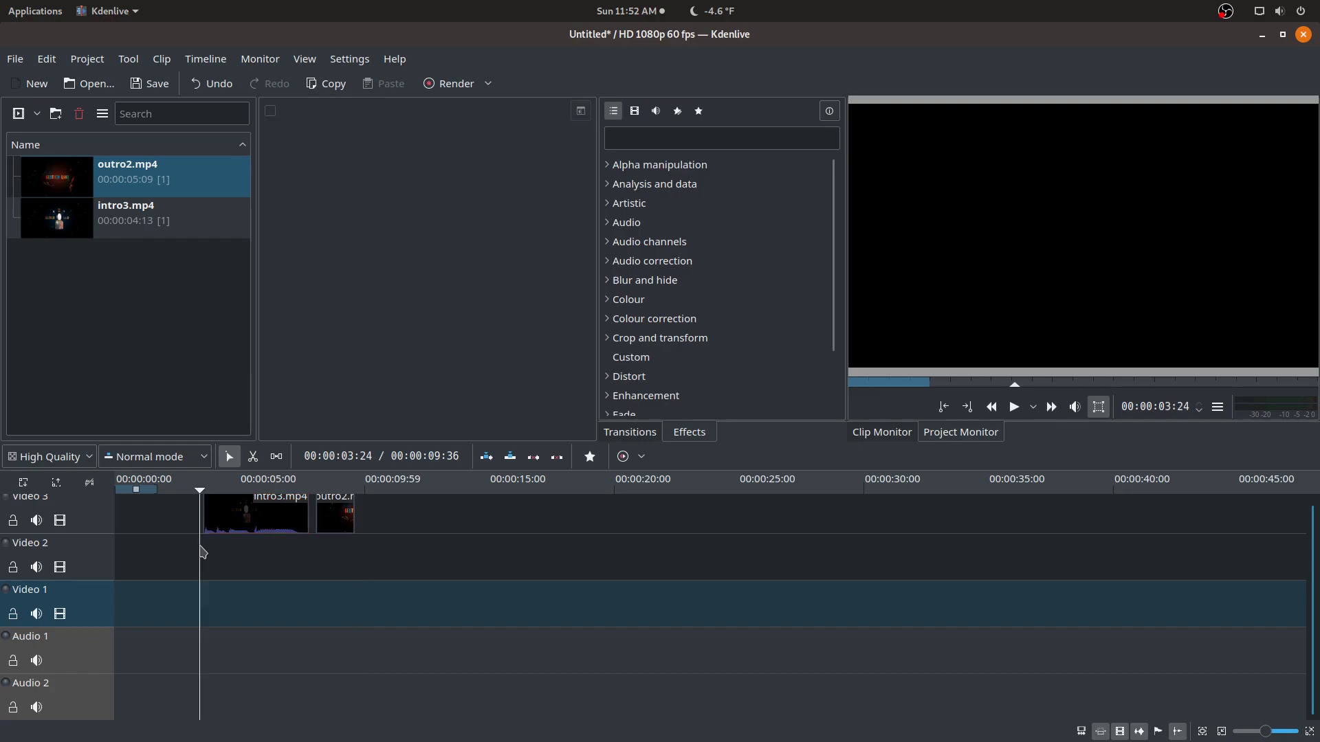
{"action": "left_click", "coordinate": [1017, 408]}
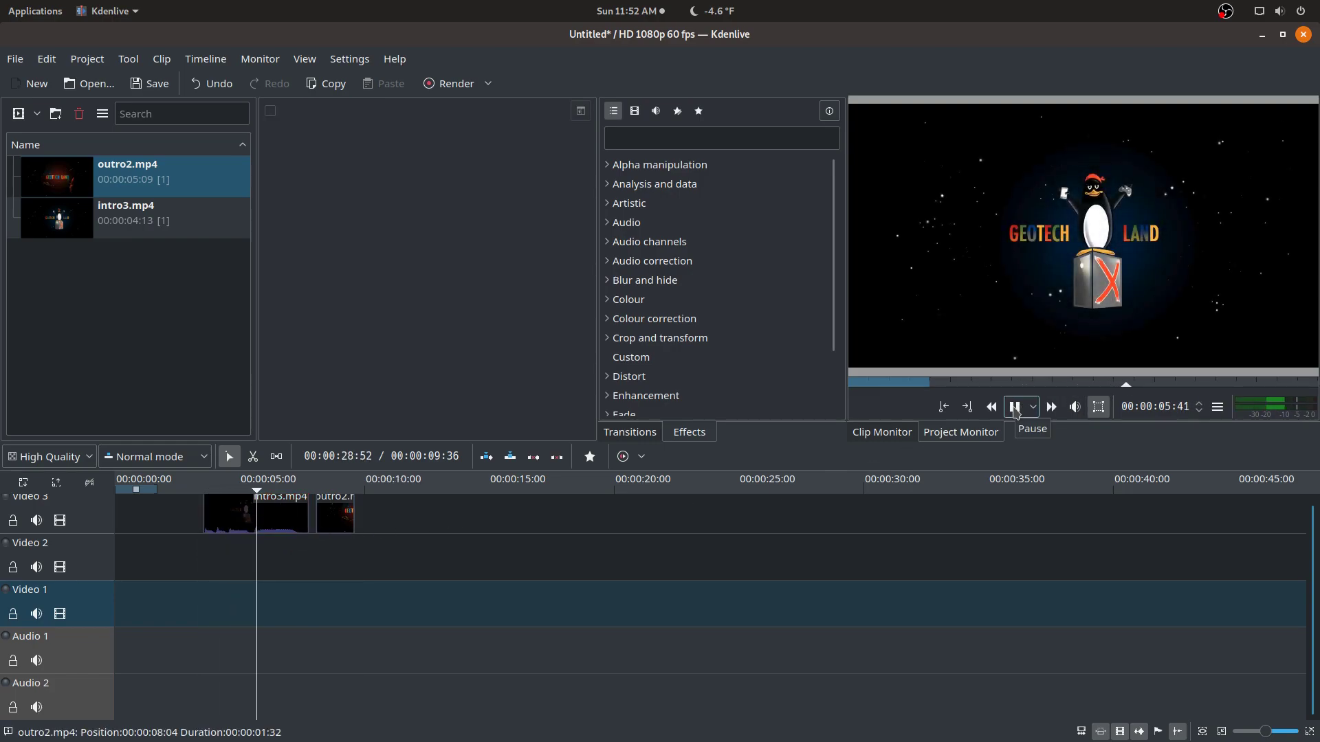
{"action": "left_click", "coordinate": [1014, 408]}
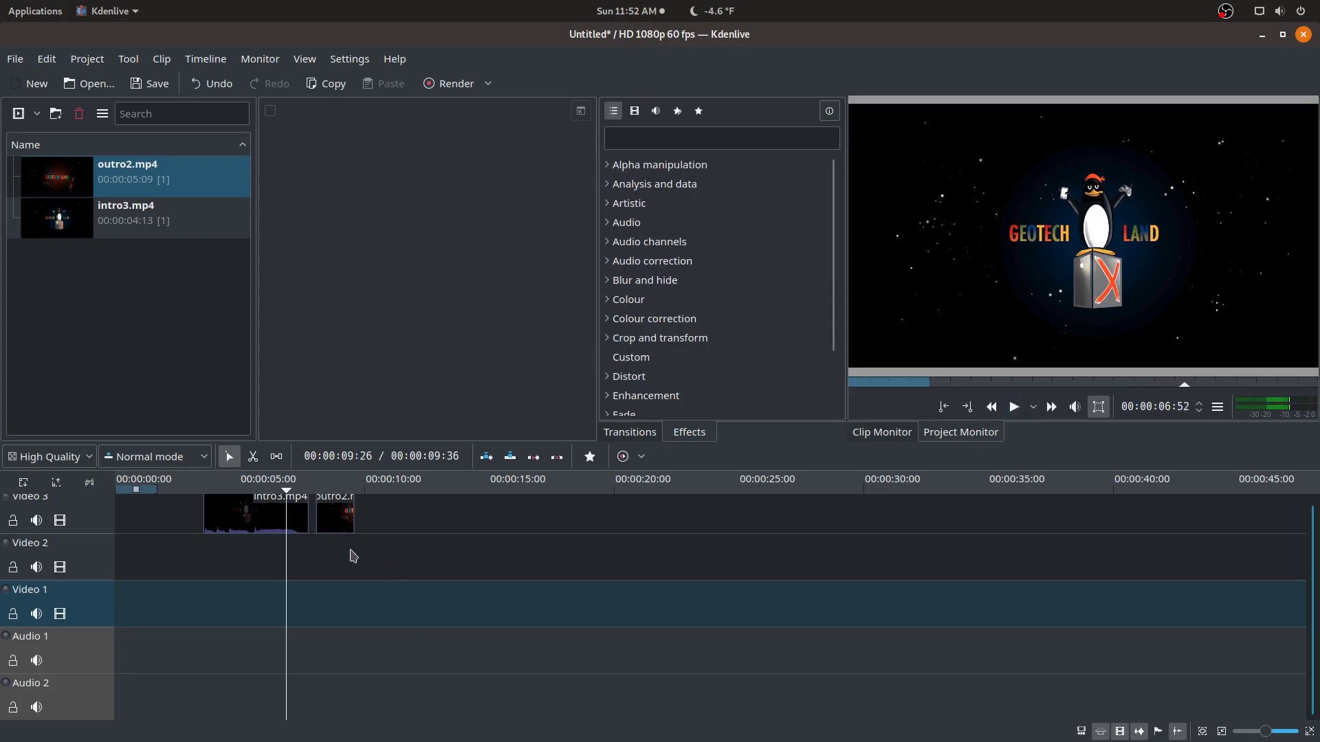
{"action": "left_click", "coordinate": [250, 549]}
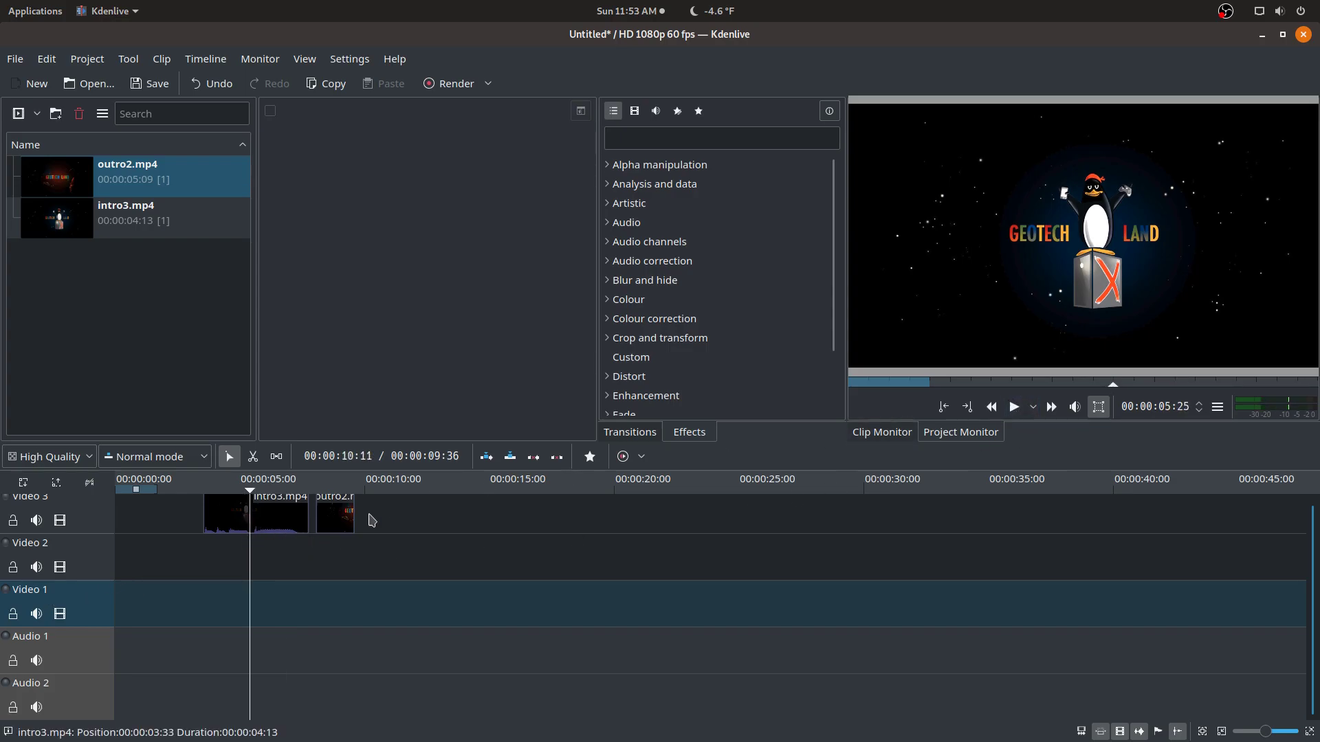
{"action": "left_click", "coordinate": [220, 576]}
{"action": "left_click", "coordinate": [1020, 409]}
{"action": "left_click", "coordinate": [1021, 409]}
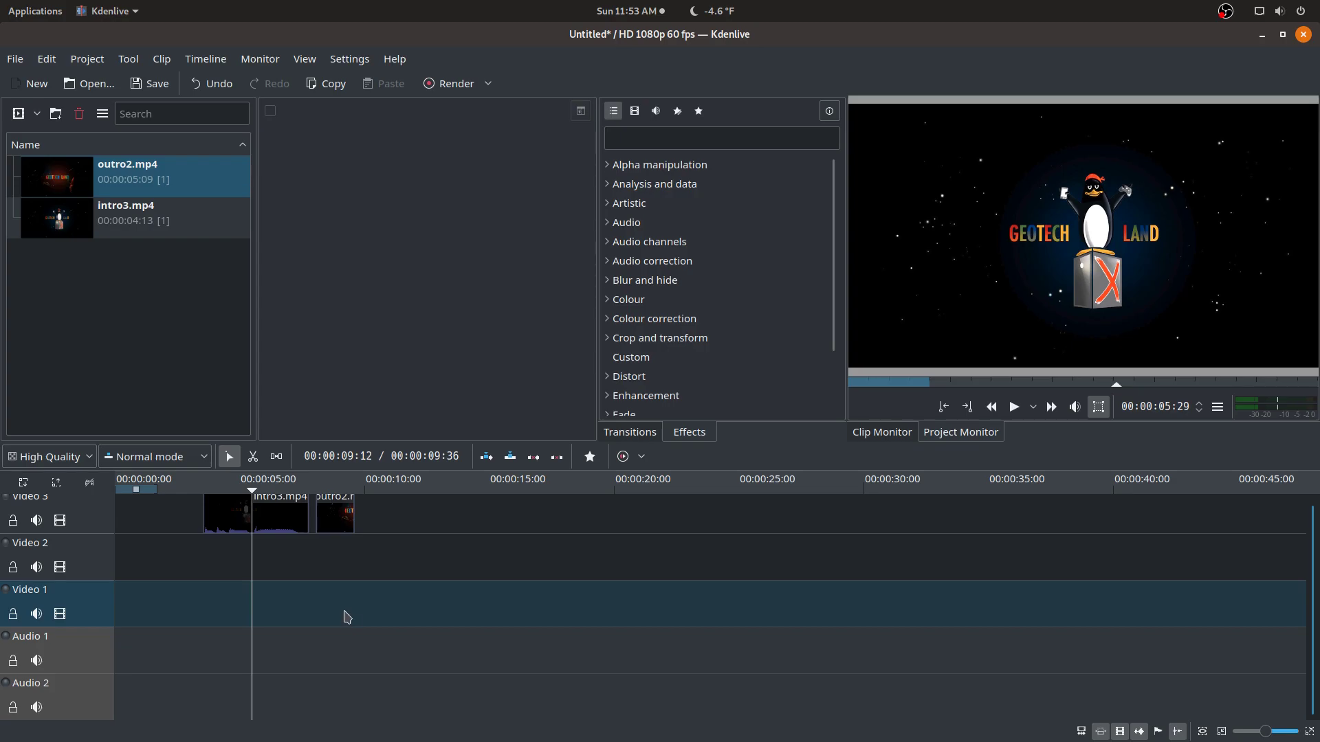
- Cut intro3.mp4 at the playhead and move outro2.mp4 out to about 19 seconds
{"action": "left_click", "coordinate": [289, 527]}
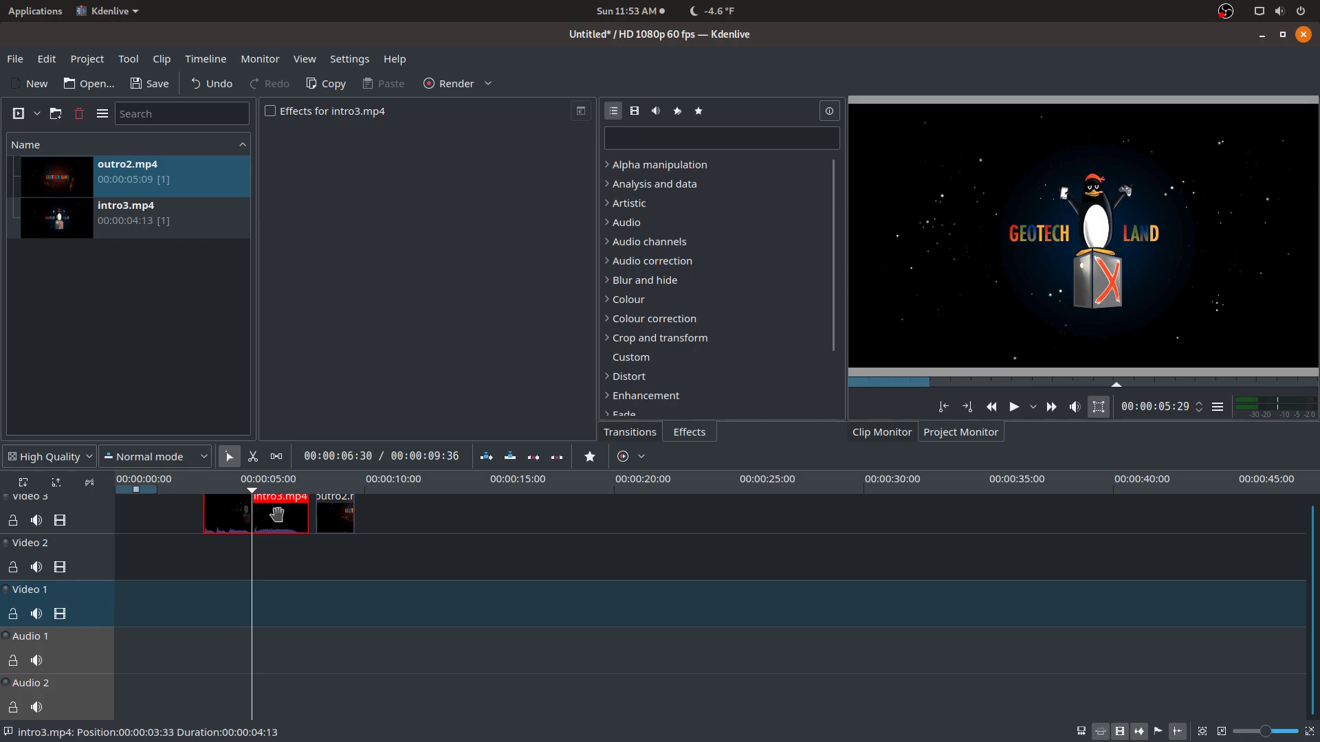
{"action": "right_click", "coordinate": [282, 517]}
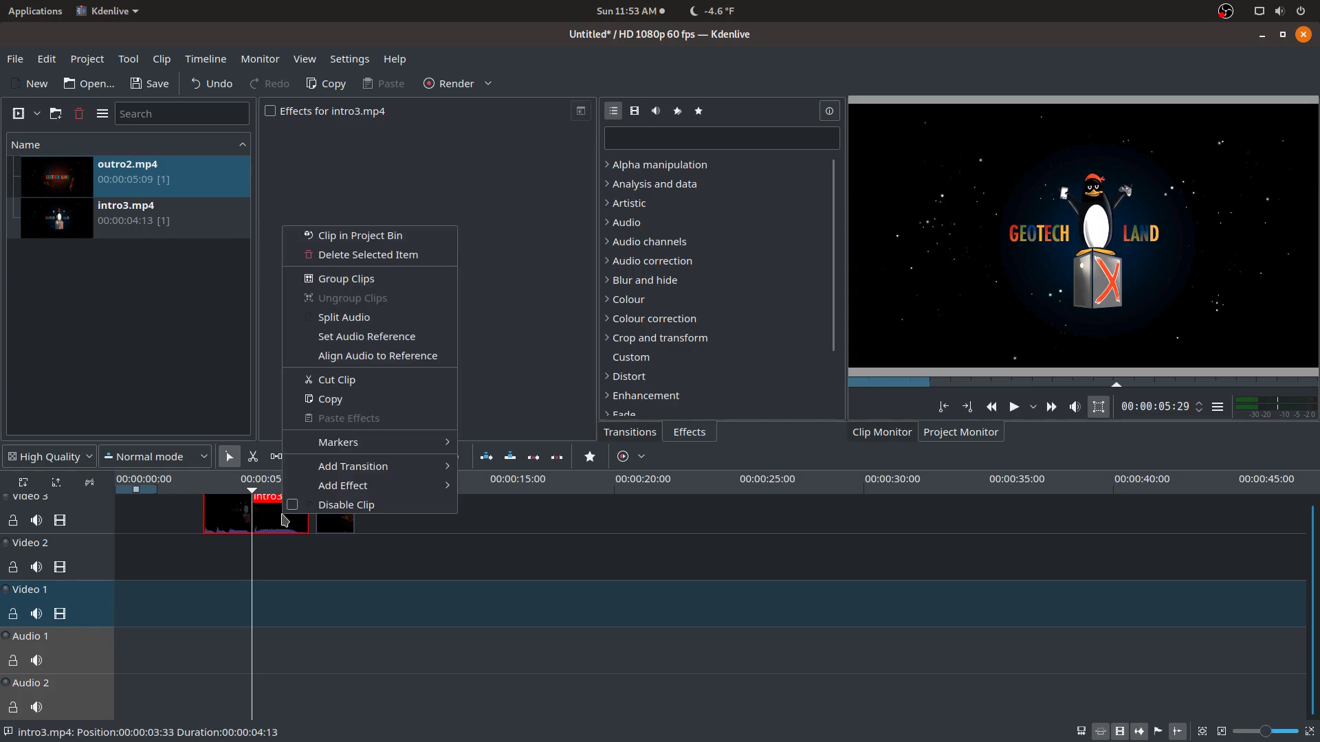
{"action": "left_click", "coordinate": [365, 380]}
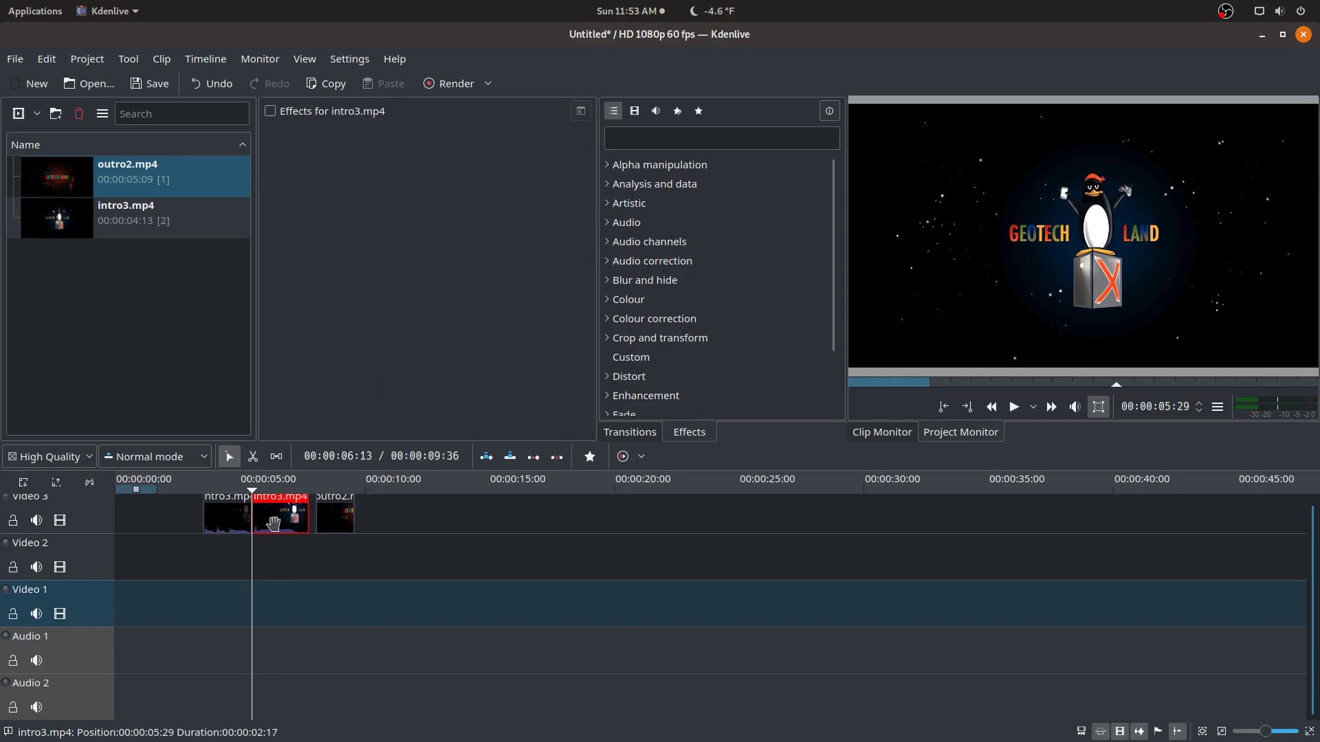
{"action": "left_click", "coordinate": [347, 517]}
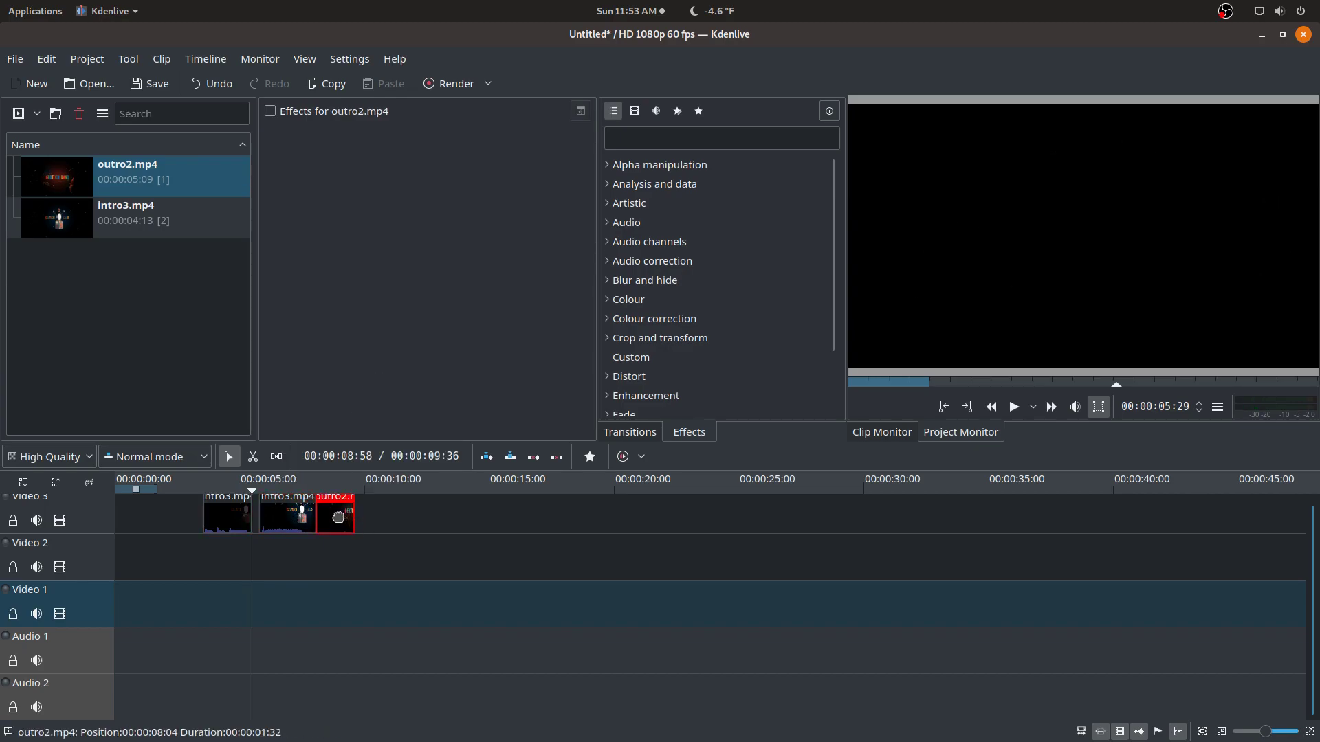
{"action": "left_click_drag", "start_coordinate": [343, 516], "coordinate": [605, 515]}
{"action": "mouse_move", "coordinate": [262, 512]}
{"action": "left_mouse_down"}
{"action": "mouse_move", "coordinate": [393, 553]}
{"action": "mouse_move", "coordinate": [352, 513]}
{"action": "mouse_move", "coordinate": [369, 513]}
{"action": "mouse_move", "coordinate": [270, 510]}
{"action": "mouse_move", "coordinate": [349, 510]}
{"action": "mouse_move", "coordinate": [284, 525]}
{"action": "left_mouse_up"}
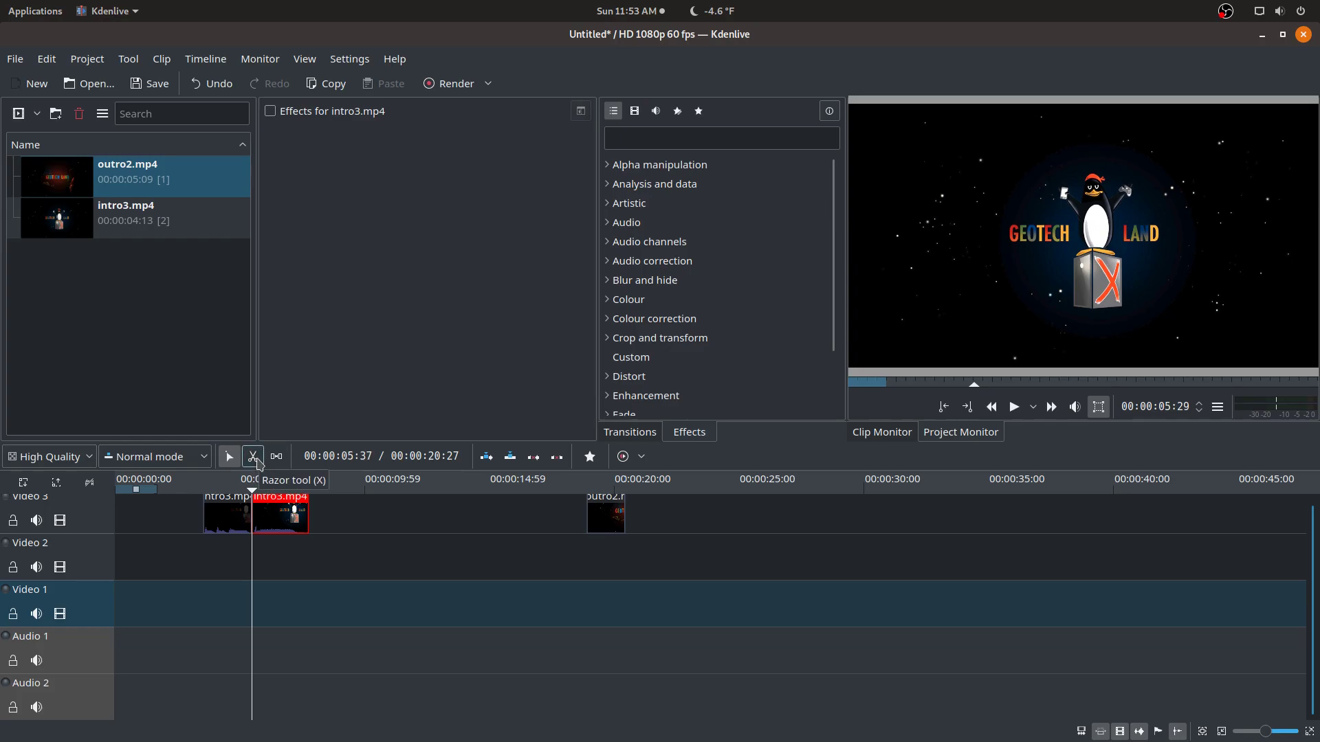
- Use the Razor tool to cut outro2 once and intro3 at three more points
{"action": "left_click", "coordinate": [258, 461]}
{"action": "left_click", "coordinate": [604, 517]}
{"action": "left_click", "coordinate": [290, 516]}
{"action": "left_click", "coordinate": [235, 515]}
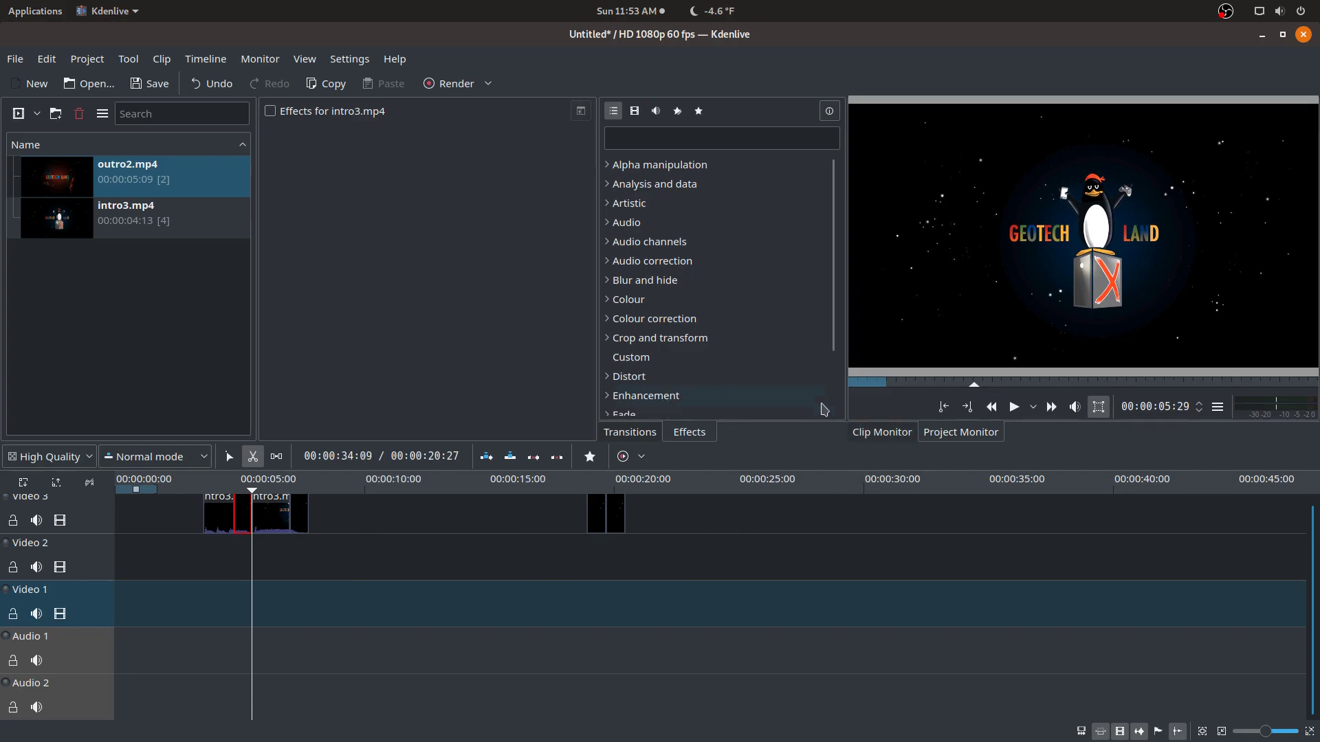
{"action": "left_click", "coordinate": [275, 521]}
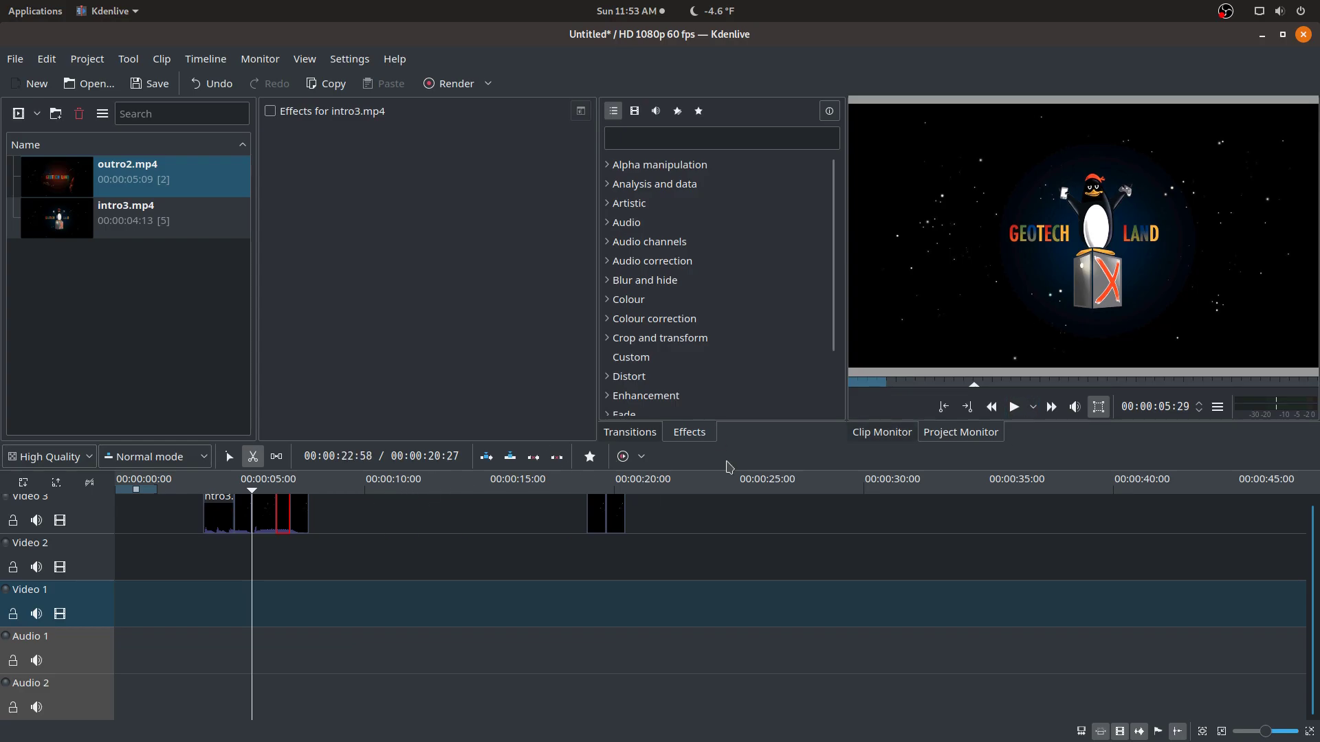
- Undo the last four edits and slide outro2.mp4 to sit directly after intro3.mp4 at 03:11
{"action": "left_click", "coordinate": [550, 457]}
{"action": "left_click", "coordinate": [550, 457]}
{"action": "left_click", "coordinate": [549, 457]}
{"action": "left_click", "coordinate": [550, 457]}
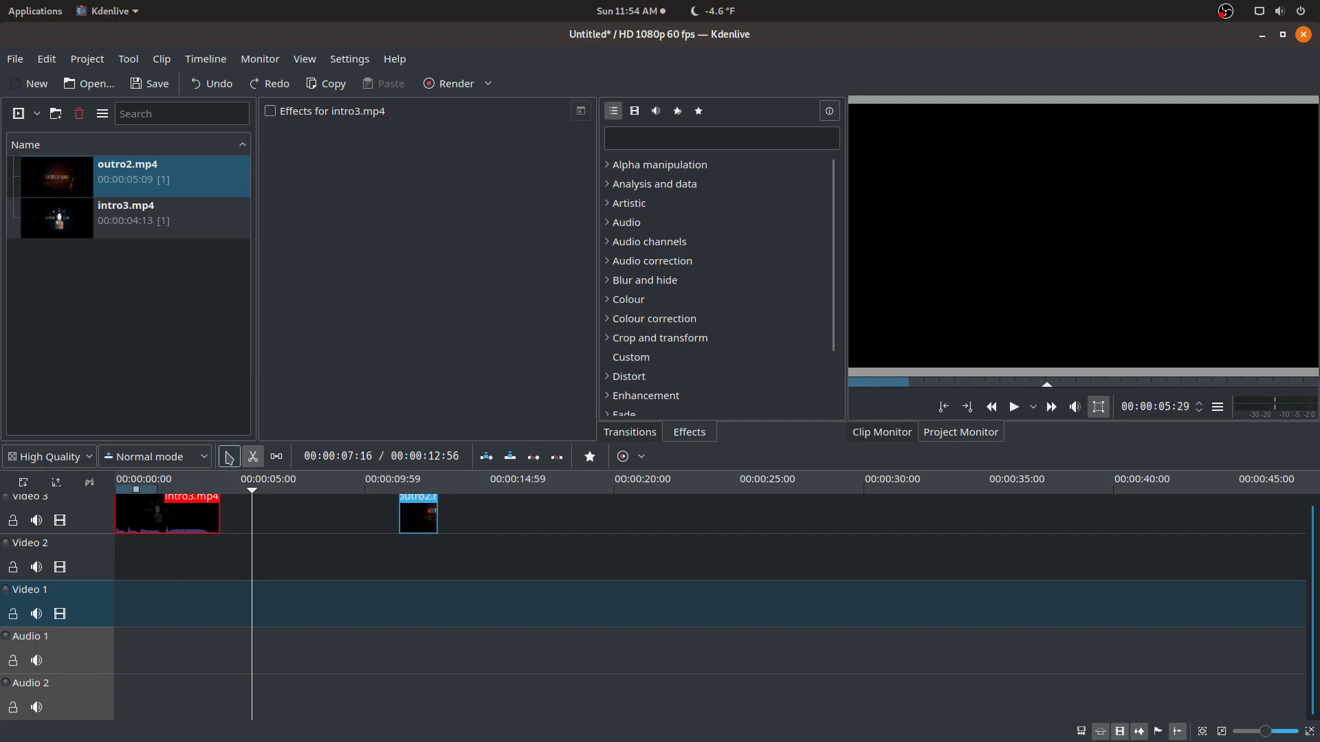
{"action": "left_click", "coordinate": [229, 457]}
{"action": "left_click_drag", "start_coordinate": [416, 509], "coordinate": [211, 512]}
- Add a Fade in to intro3 and shift both clips later on the timeline
{"action": "scroll", "coordinate": [697, 301], "scroll_direction": "down", "scroll_amount": 2}
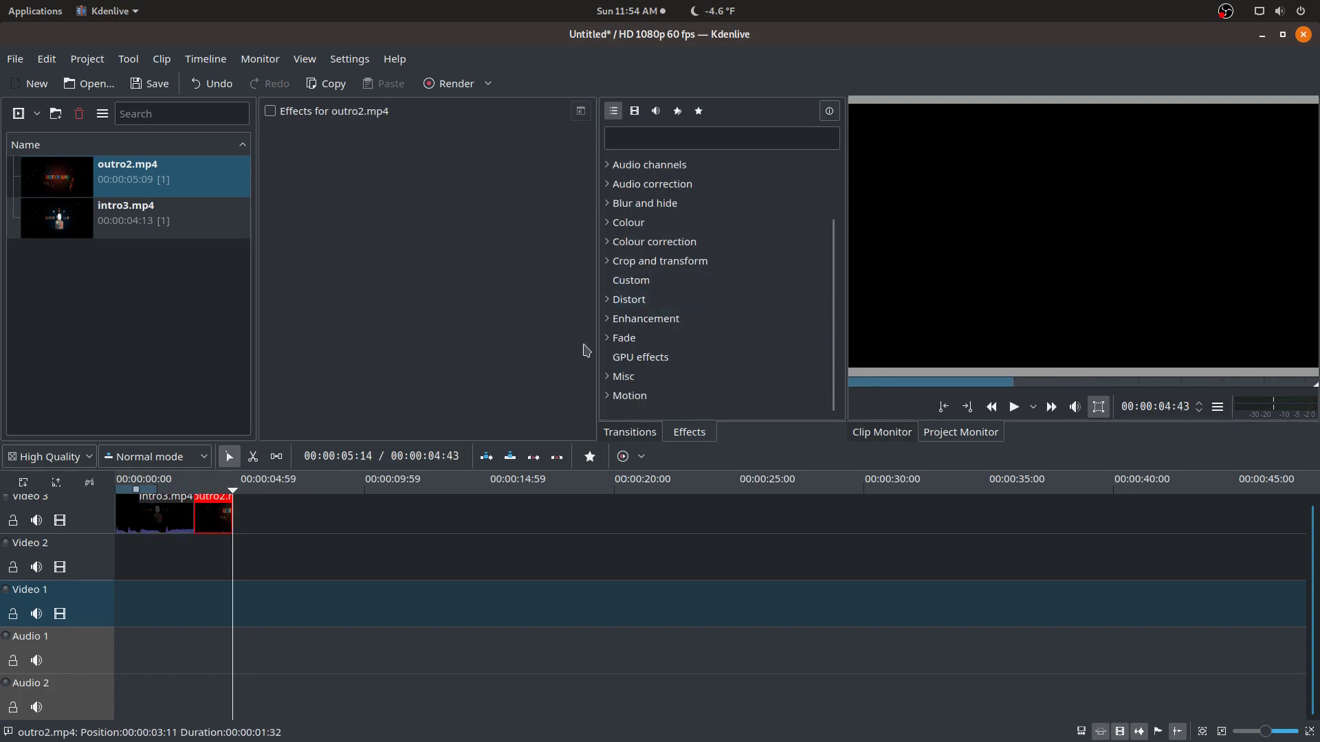
{"action": "left_click", "coordinate": [608, 339]}
{"action": "scroll", "coordinate": [640, 341], "scroll_direction": "down", "scroll_amount": 2}
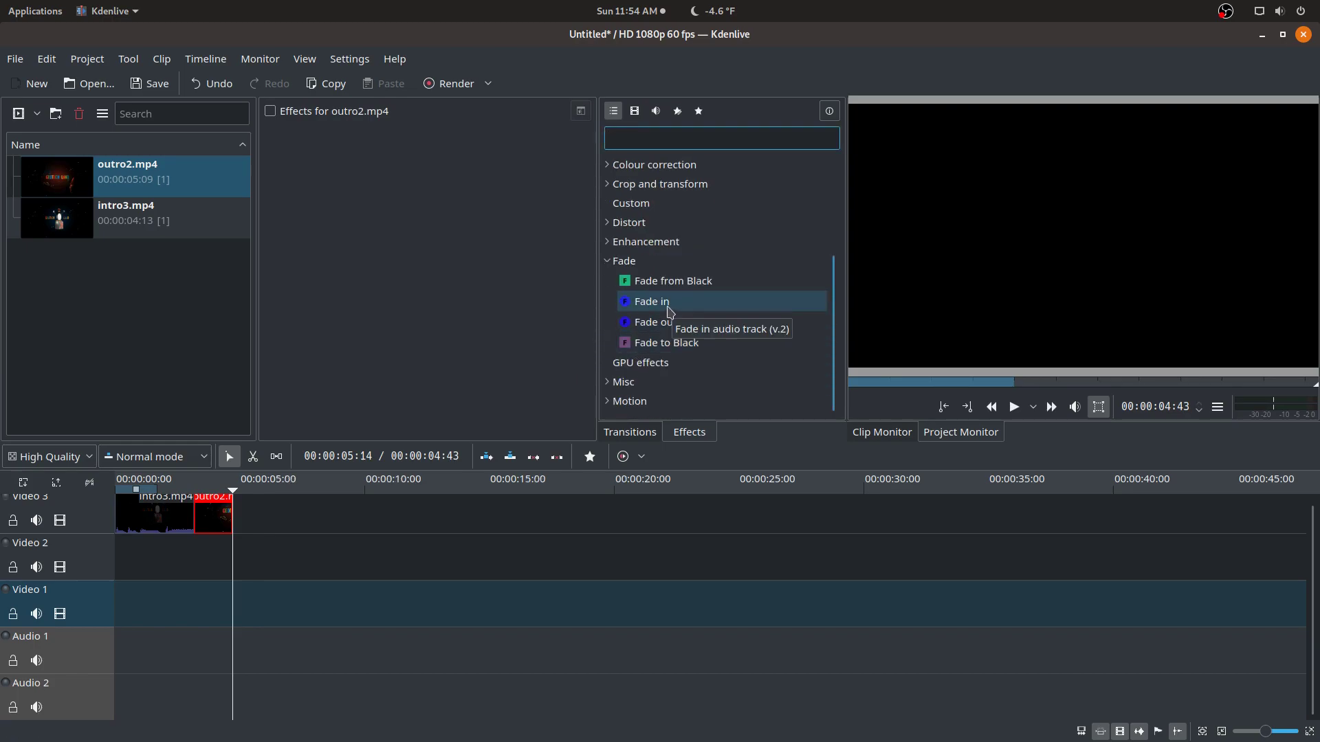
{"action": "left_click", "coordinate": [162, 515]}
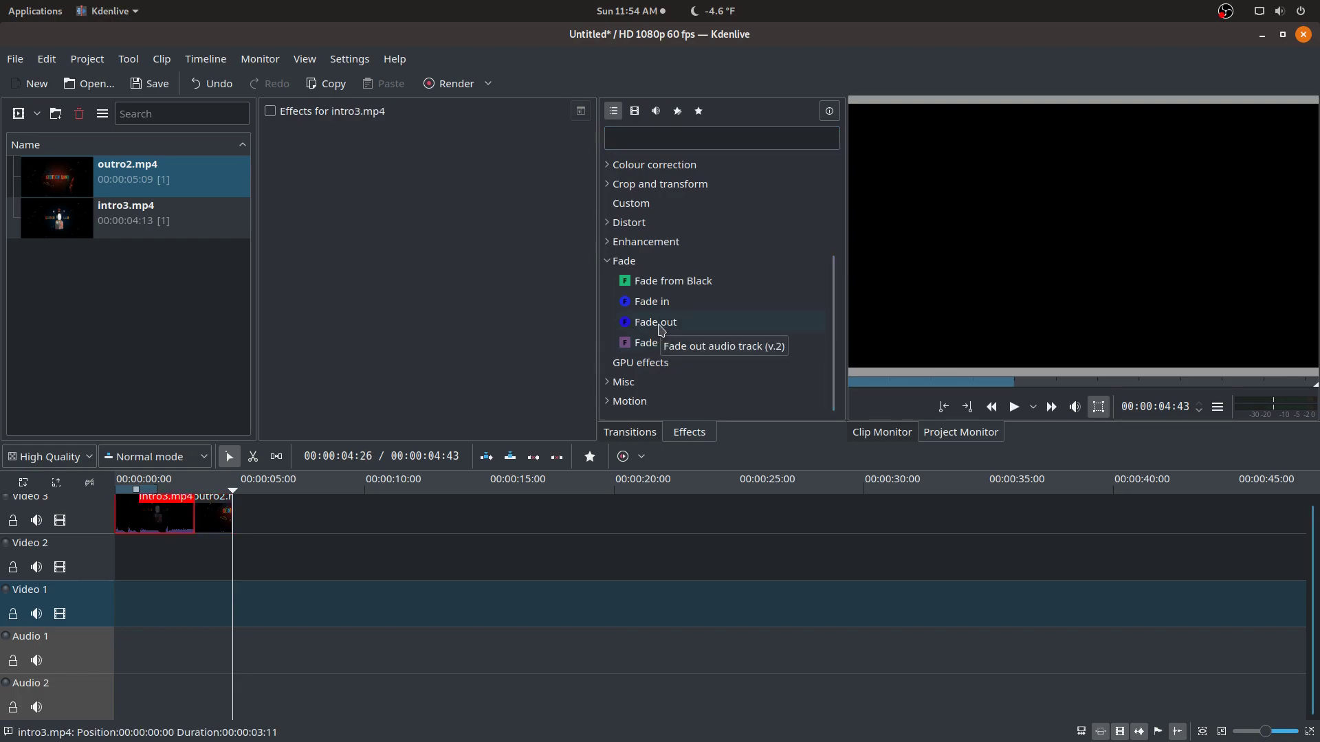
{"action": "double_click", "coordinate": [664, 302]}
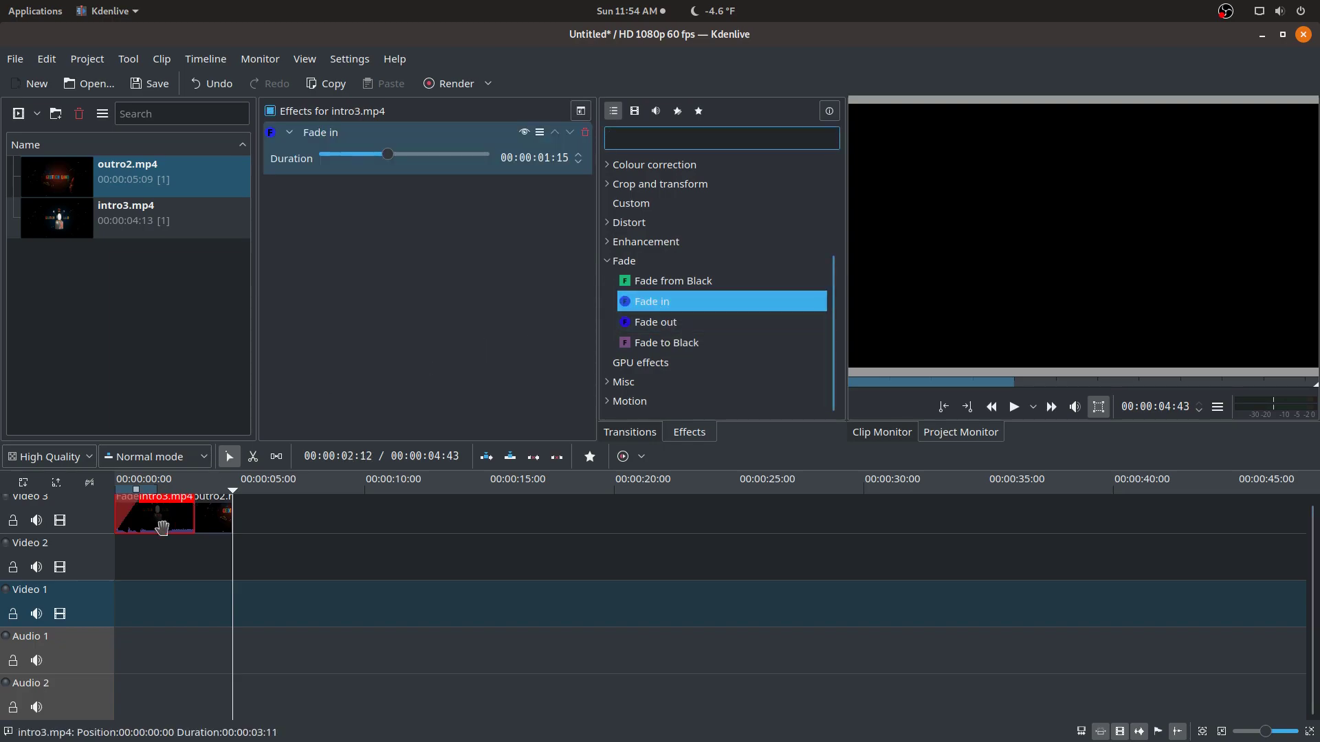
{"action": "left_click_drag", "start_coordinate": [203, 531], "coordinate": [277, 531]}
{"action": "left_click_drag", "start_coordinate": [156, 516], "coordinate": [352, 517]}
{"action": "left_click_drag", "start_coordinate": [243, 510], "coordinate": [288, 510]}
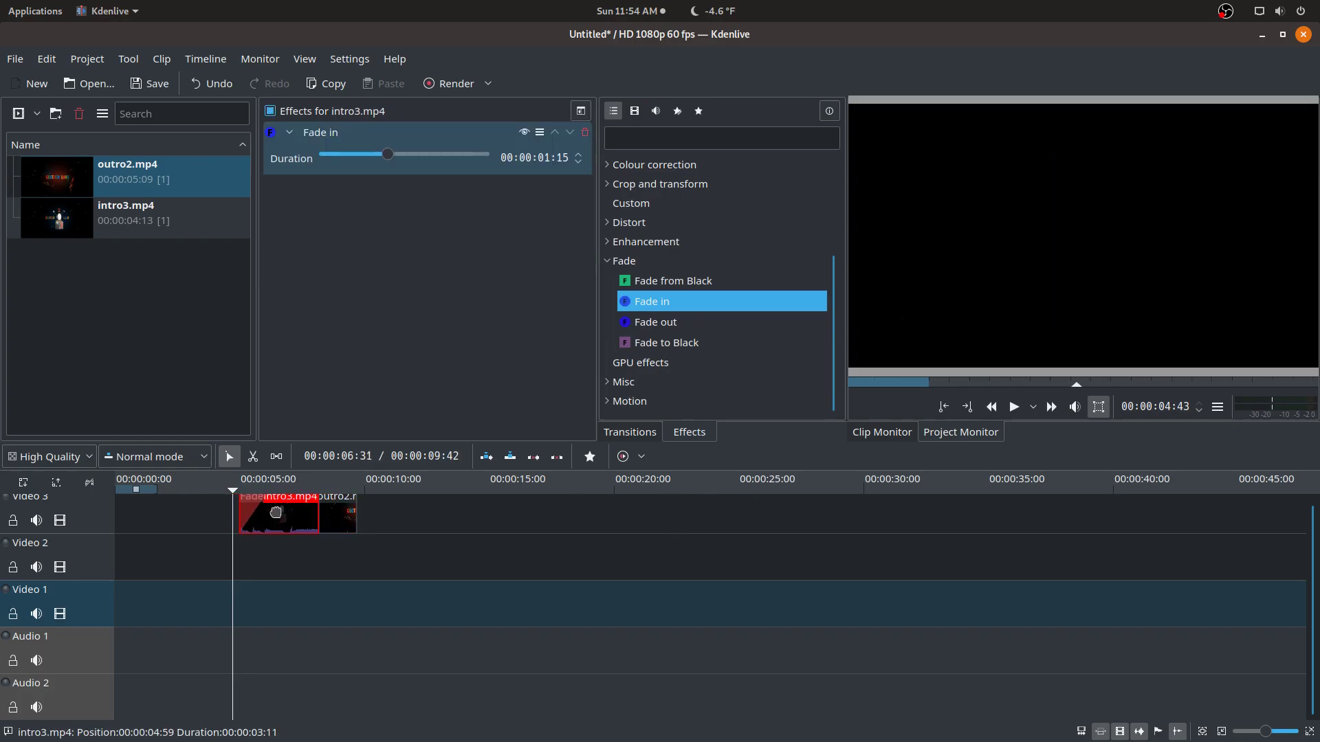
{"action": "left_click", "coordinate": [1013, 406]}
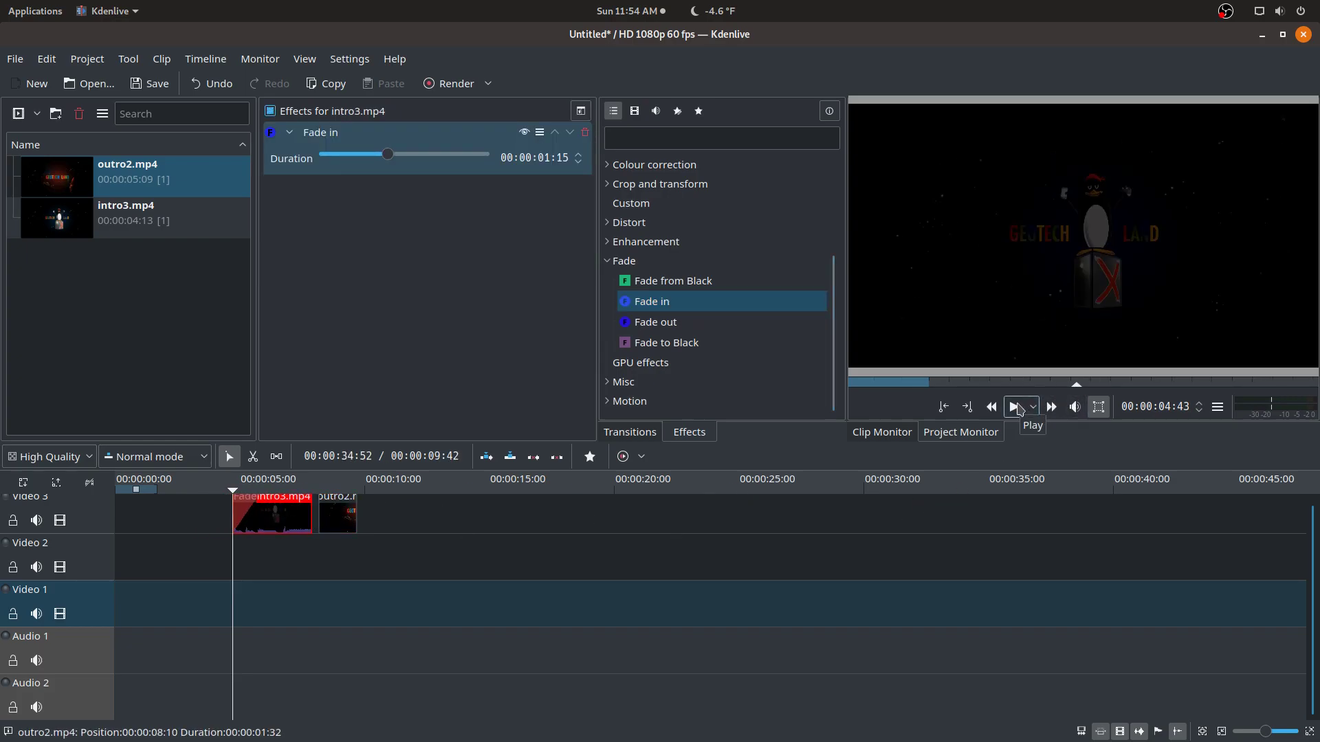
- Add a Fade out to outro2 and lengthen it to 02:28
{"action": "left_click", "coordinate": [340, 517]}
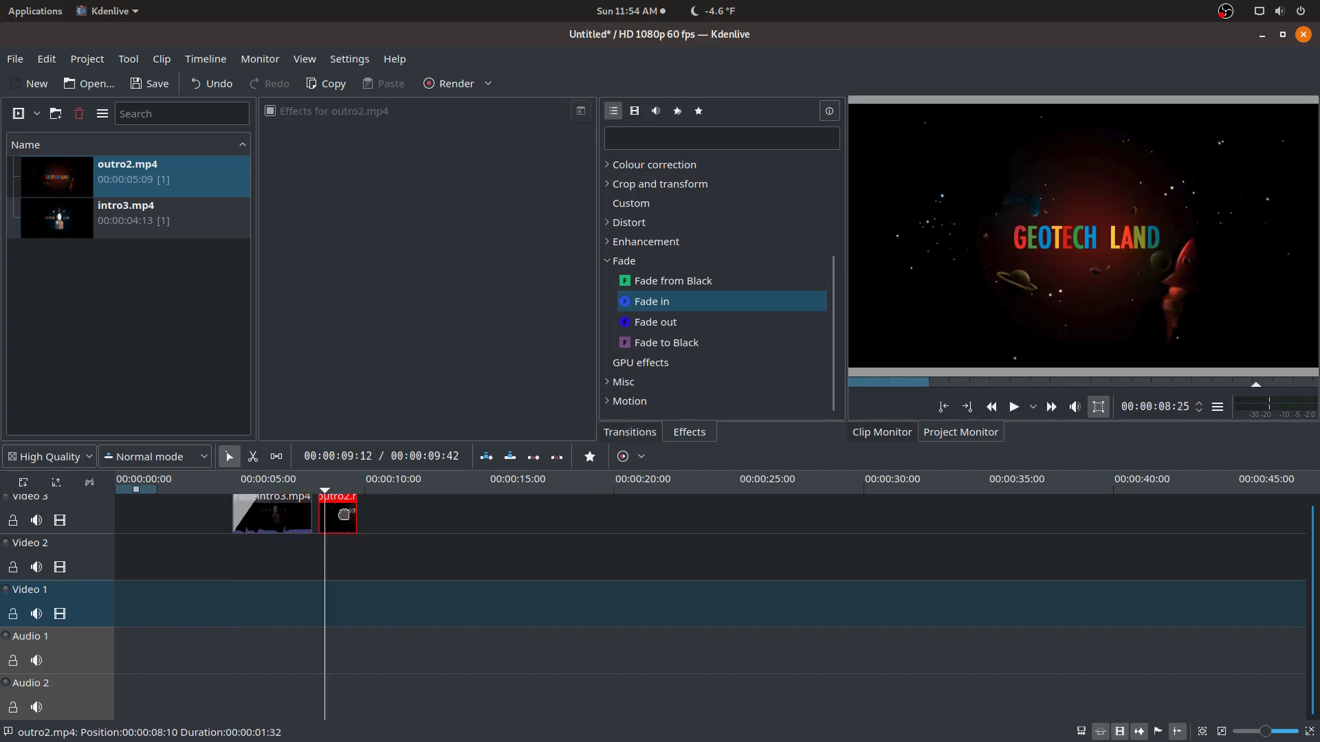
{"action": "double_click", "coordinate": [705, 317]}
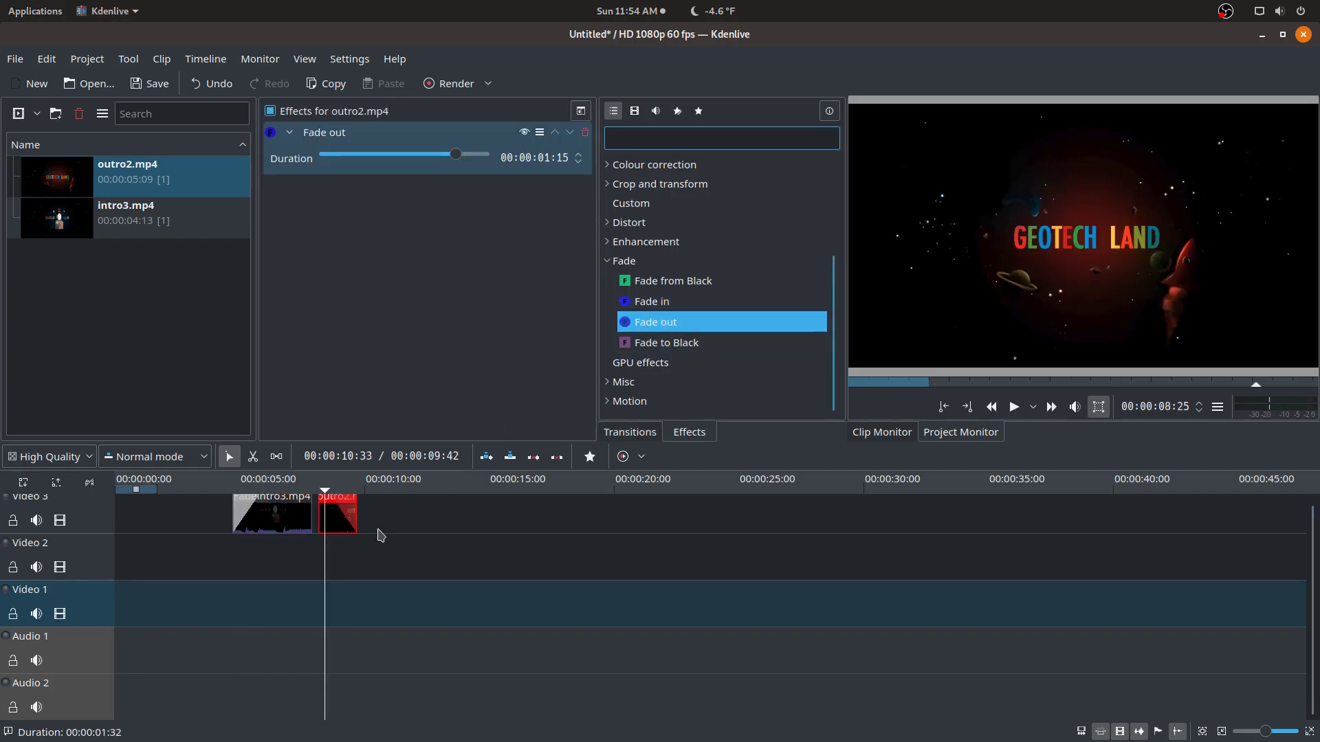
{"action": "left_click", "coordinate": [1013, 407]}
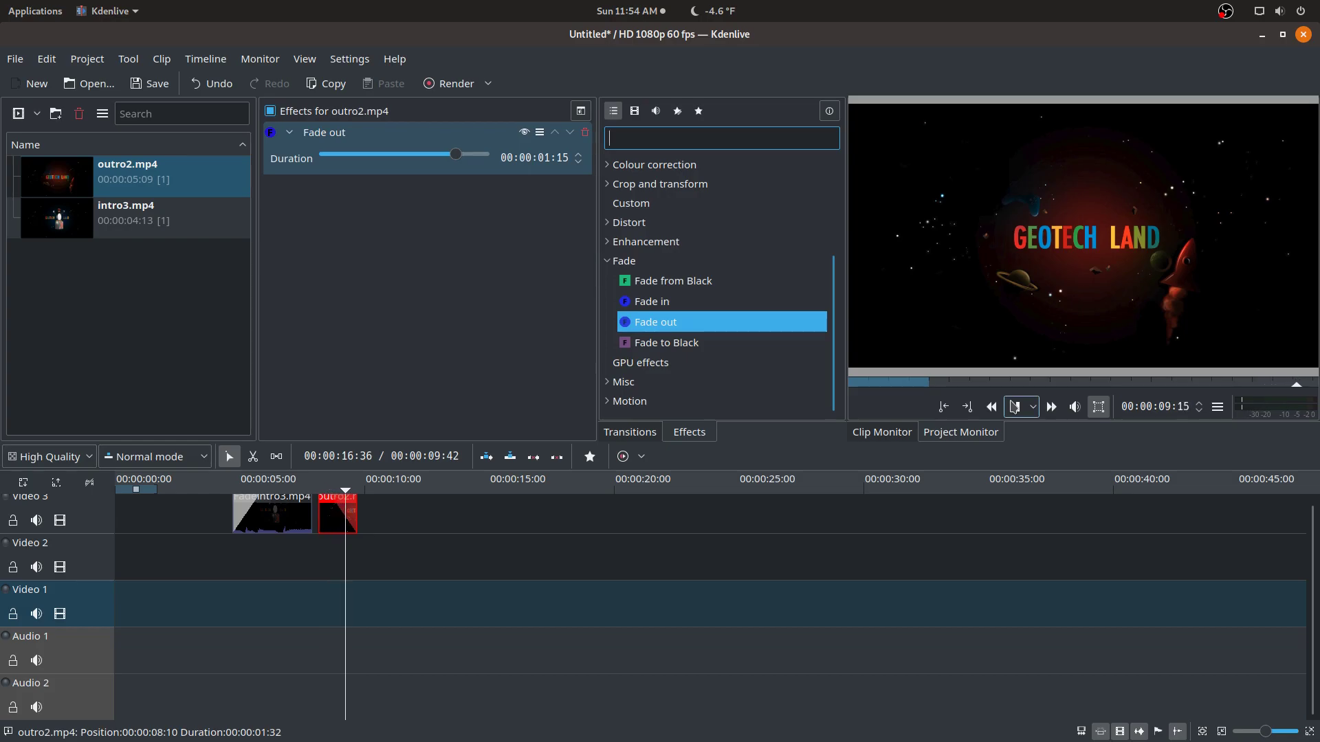
{"action": "left_click", "coordinate": [354, 543]}
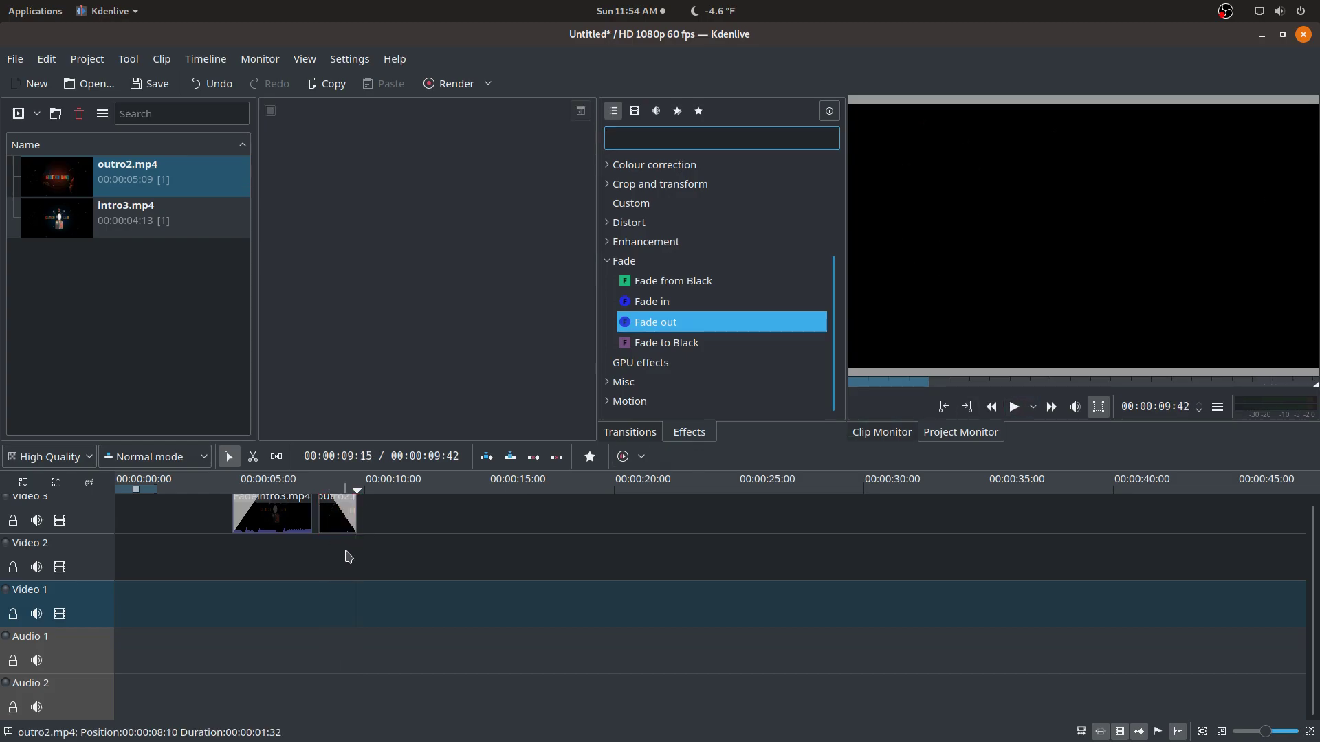
{"action": "left_click_drag", "start_coordinate": [358, 521], "coordinate": [426, 525]}
{"action": "left_click", "coordinate": [1013, 407]}
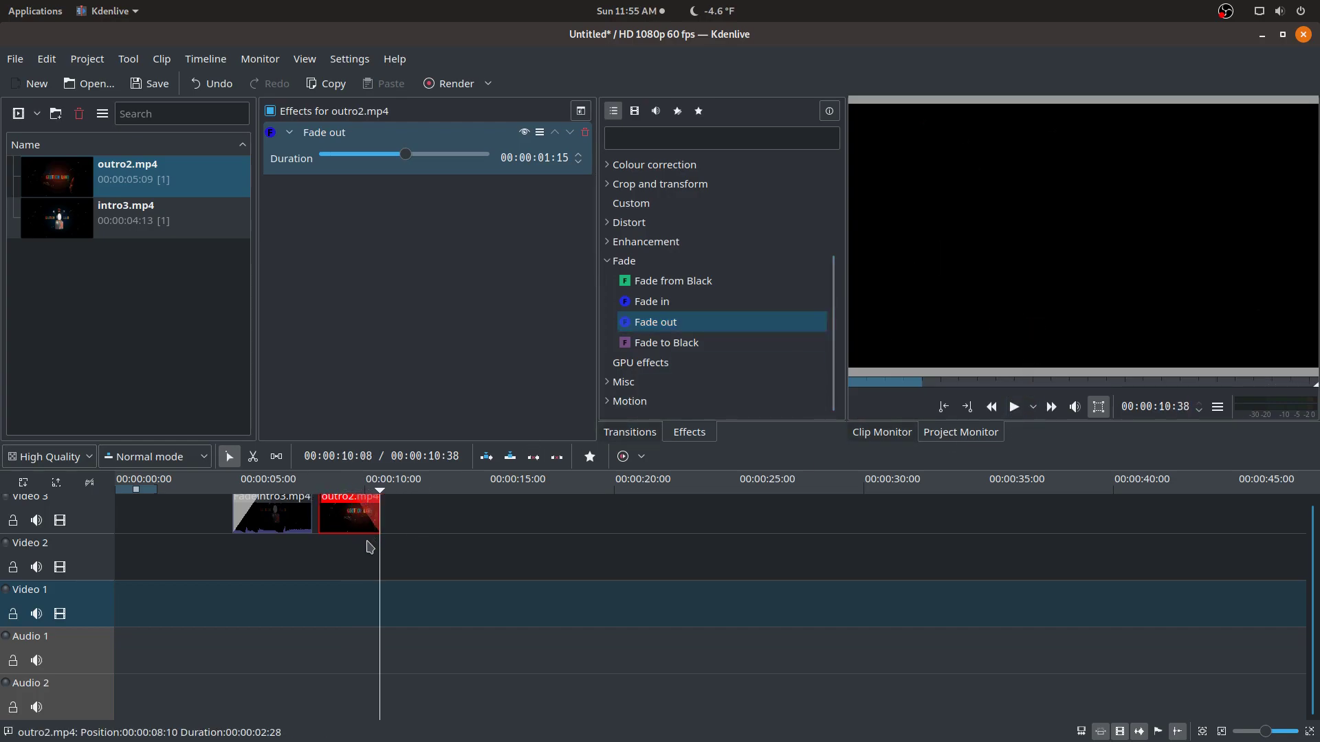
- Replace outro2's Fade out with Fade to Black and nudge it to start at 07:54
{"action": "left_click", "coordinate": [347, 559]}
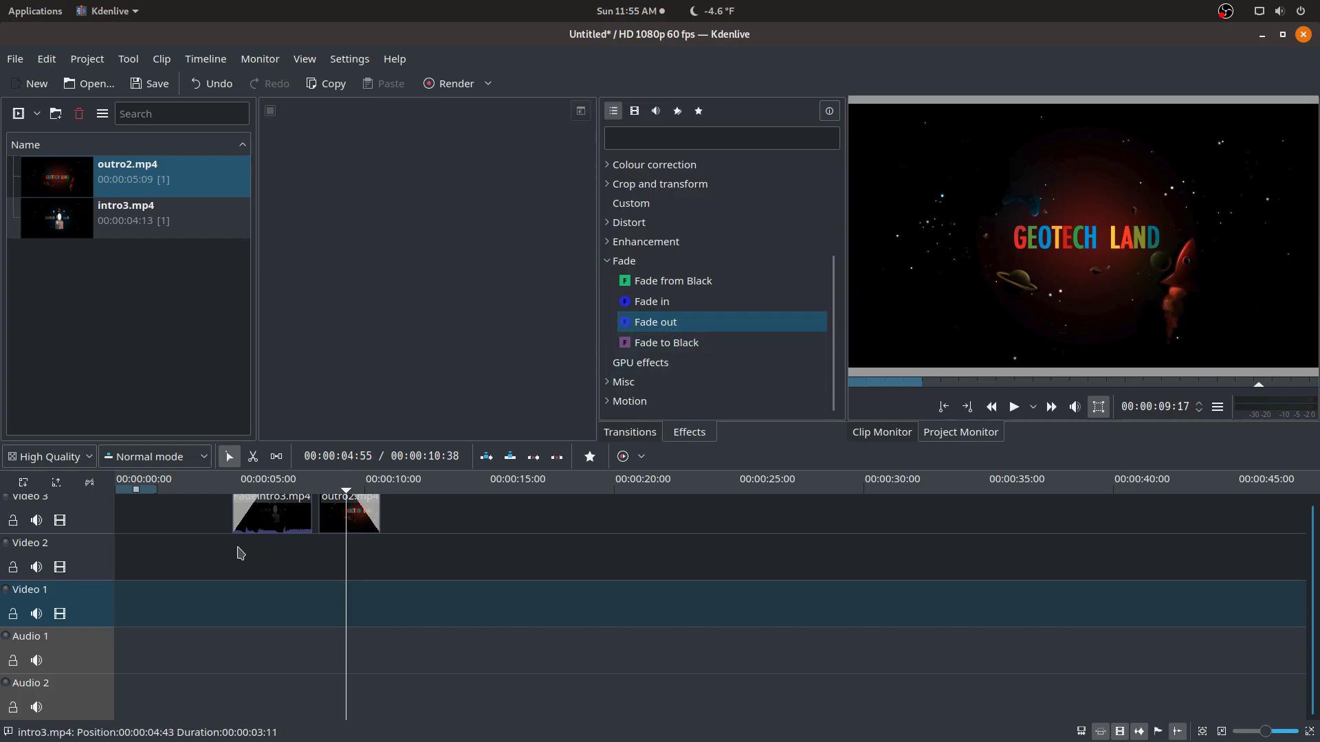
{"action": "left_click", "coordinate": [676, 310]}
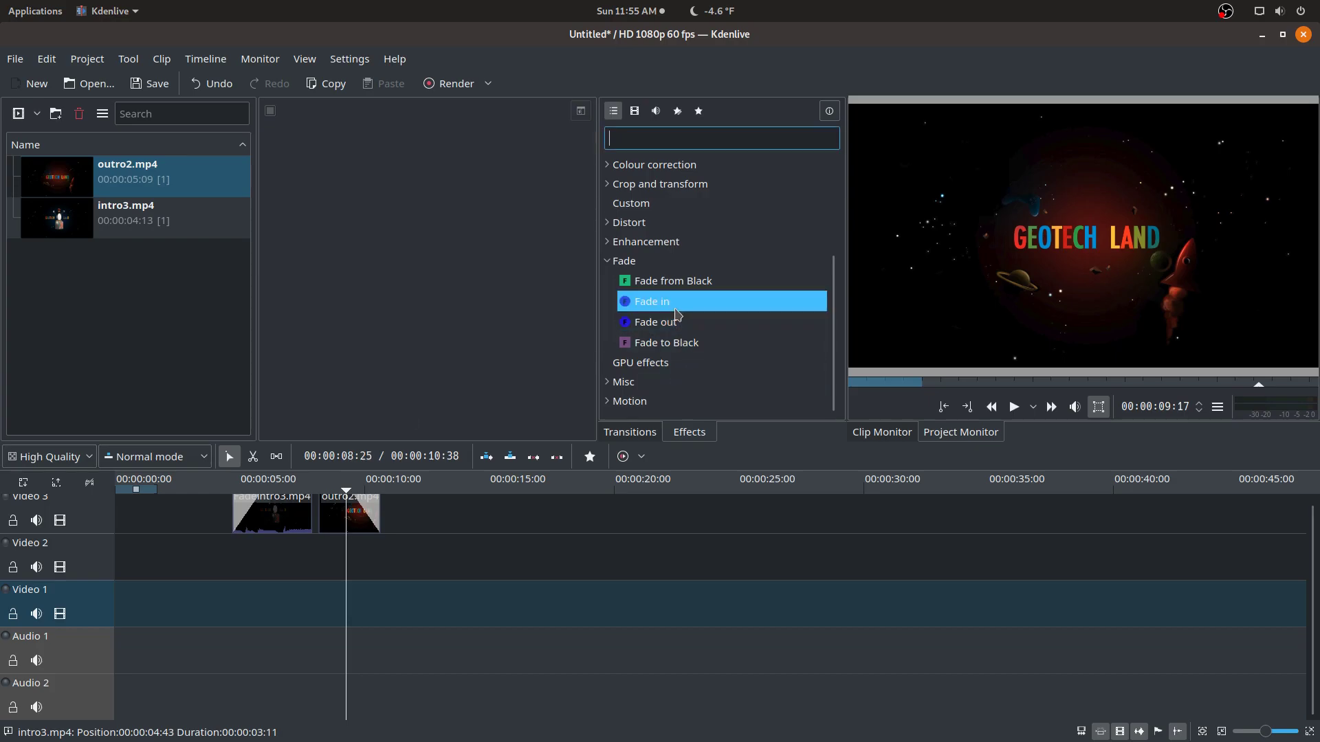
{"action": "left_click_drag", "start_coordinate": [681, 321], "coordinate": [358, 514]}
{"action": "left_click", "coordinate": [584, 133]}
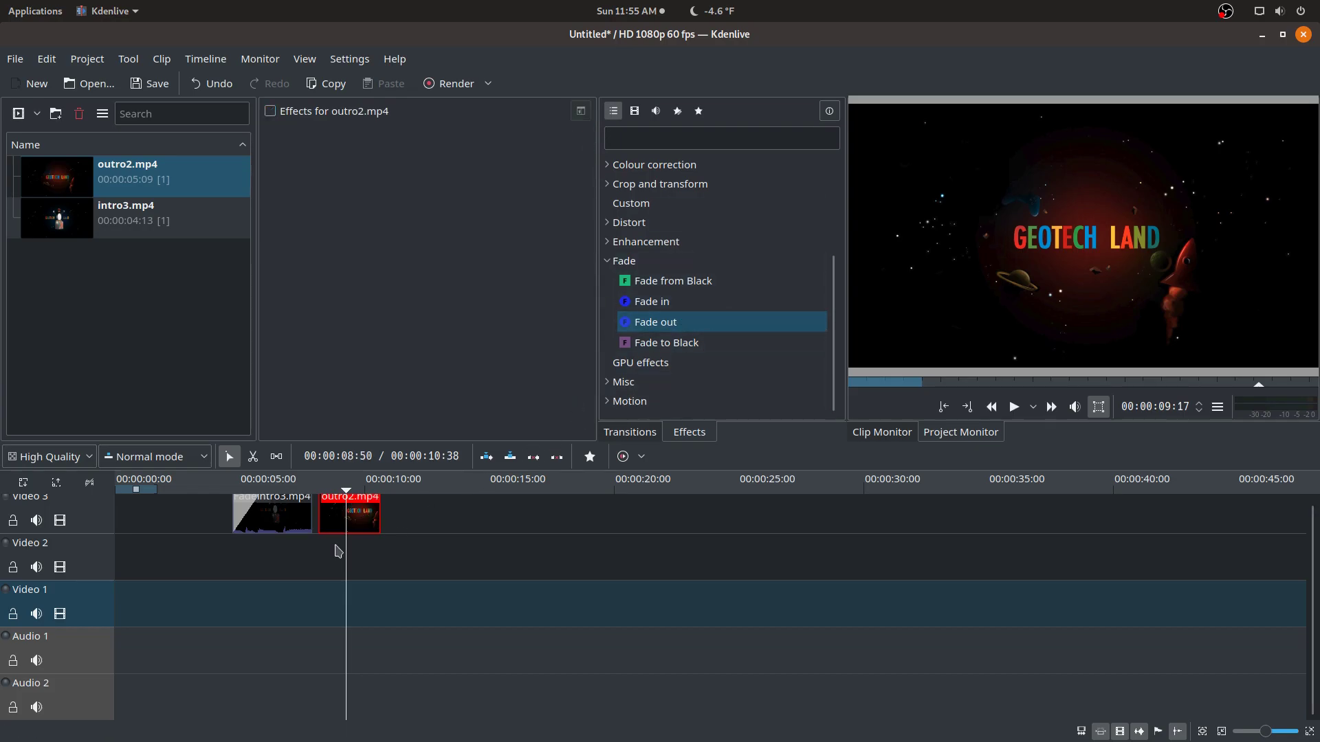
{"action": "double_click", "coordinate": [679, 347]}
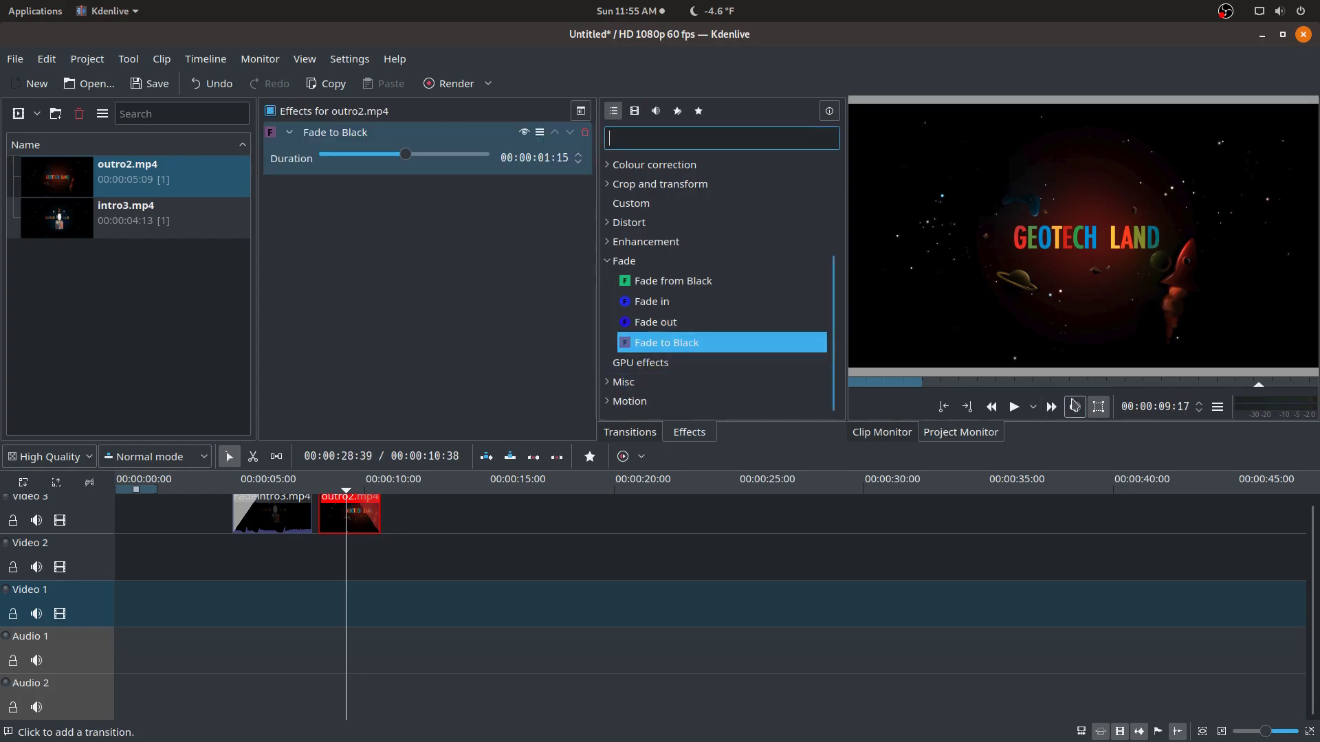
{"action": "key", "text": "space"}
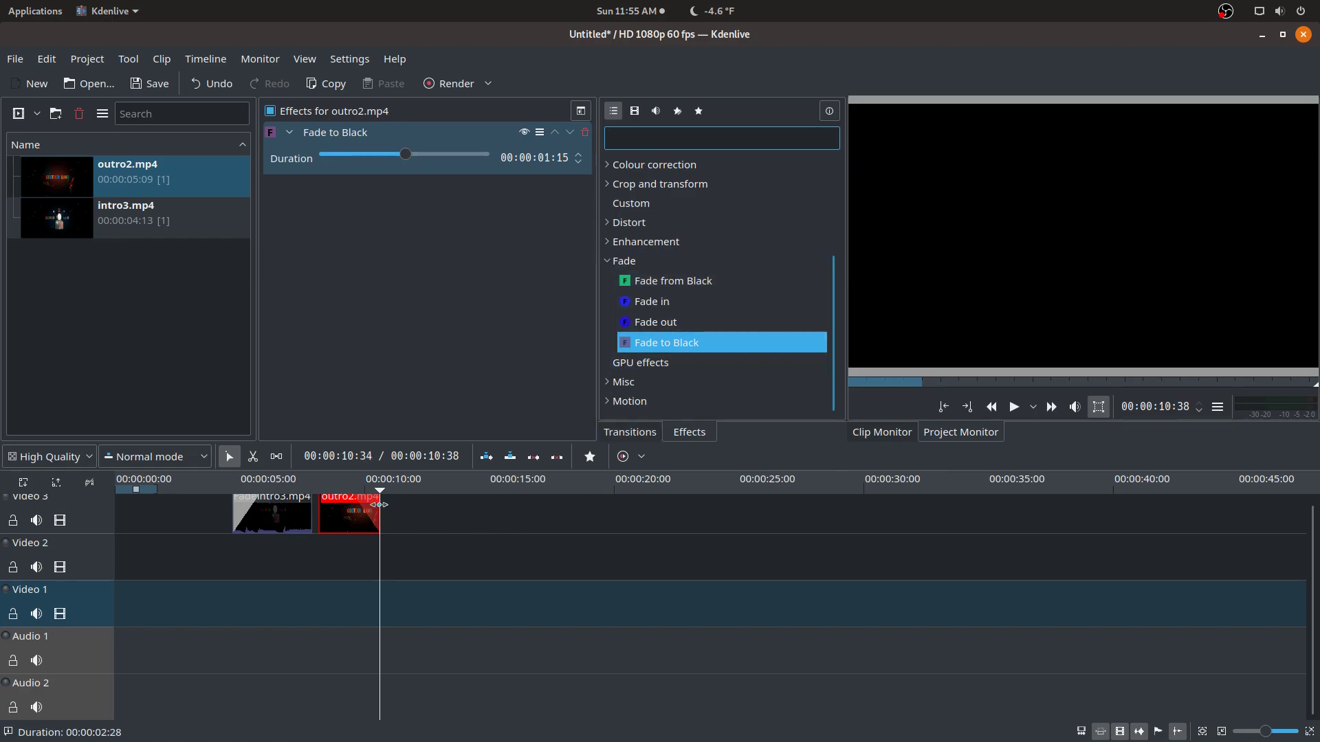
{"action": "mouse_move", "coordinate": [356, 519]}
{"action": "left_mouse_down"}
{"action": "mouse_move", "coordinate": [400, 518]}
{"action": "mouse_move", "coordinate": [350, 519]}
{"action": "left_mouse_up"}
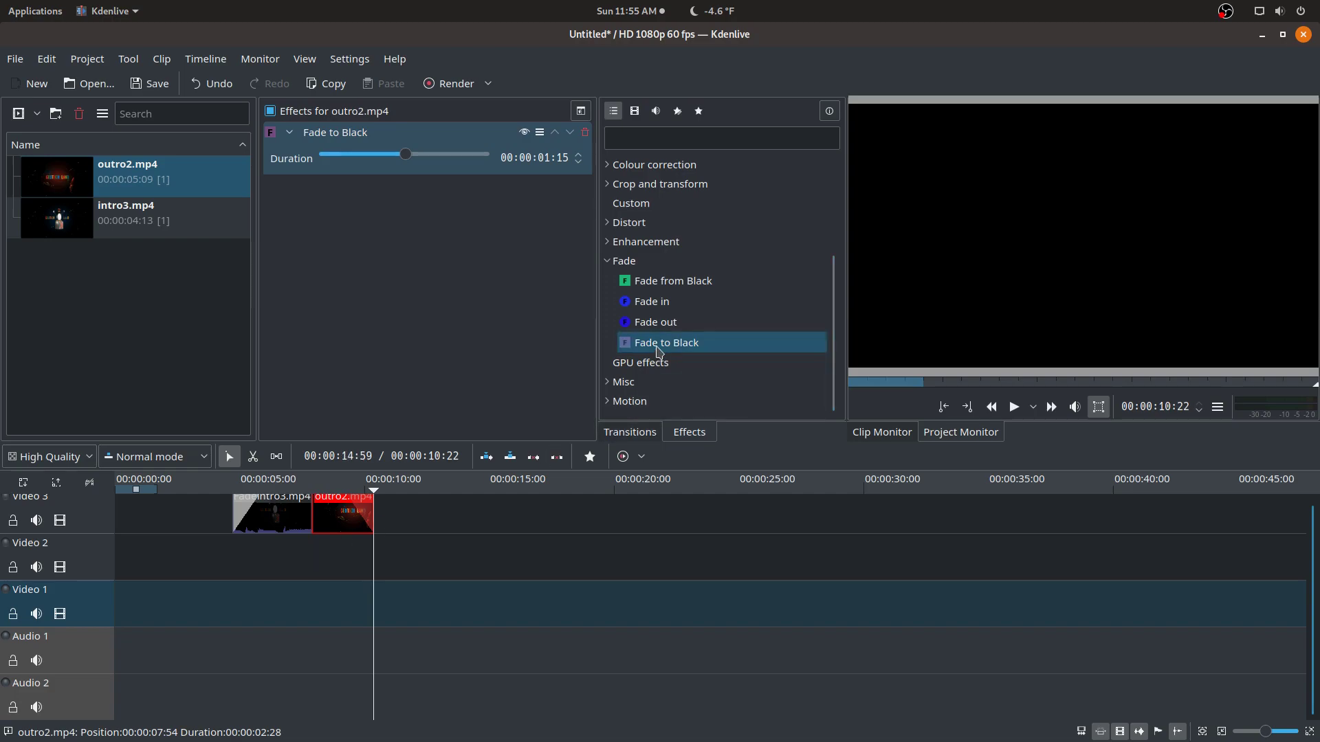
- Expand the Audio correction effects and select the intro3 clip on the timeline
{"action": "scroll", "coordinate": [664, 283], "scroll_direction": "up", "scroll_amount": 3}
{"action": "left_click", "coordinate": [645, 226]}
{"action": "left_click", "coordinate": [606, 222]}
{"action": "scroll", "coordinate": [650, 310], "scroll_direction": "down", "scroll_amount": 8}
{"action": "scroll", "coordinate": [649, 329], "scroll_direction": "up", "scroll_amount": 7}
{"action": "scroll", "coordinate": [648, 328], "scroll_direction": "down", "scroll_amount": 20}
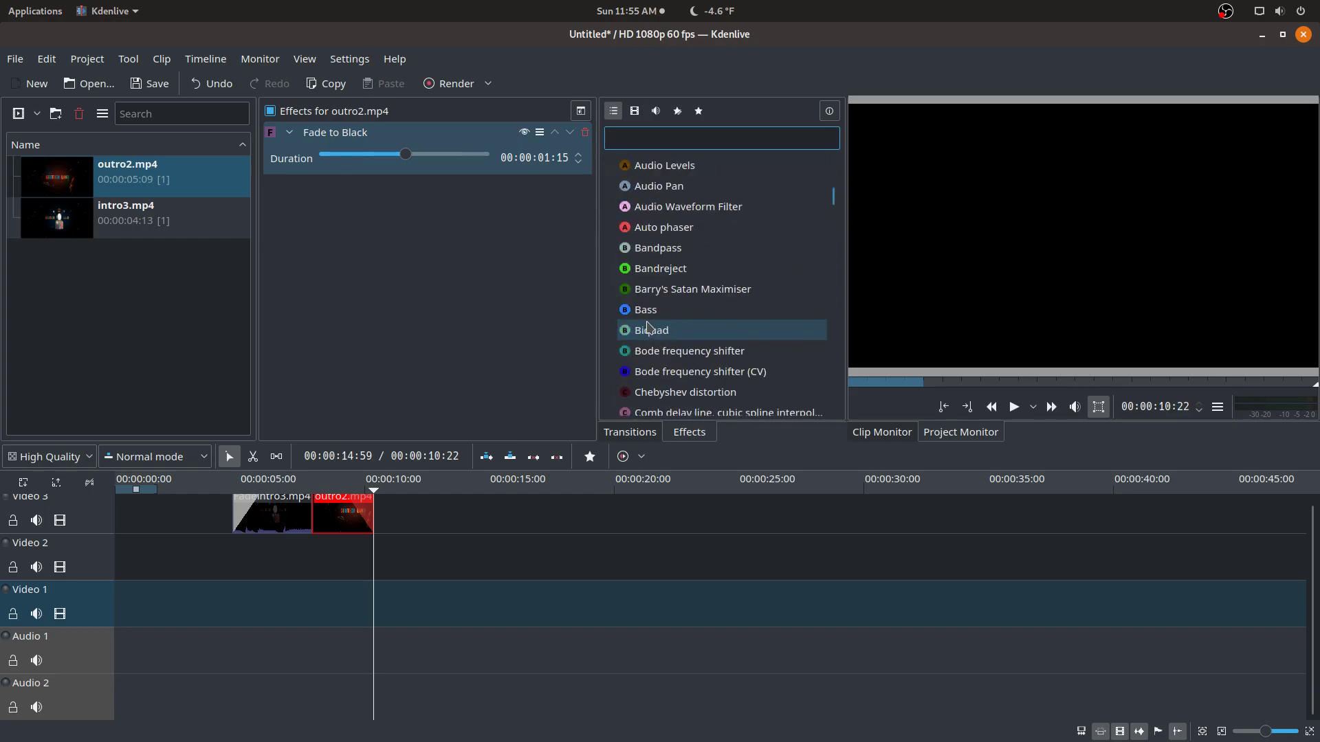
{"action": "scroll", "coordinate": [648, 327], "scroll_direction": "down", "scroll_amount": 20}
{"action": "scroll", "coordinate": [801, 330], "scroll_direction": "down", "scroll_amount": 4}
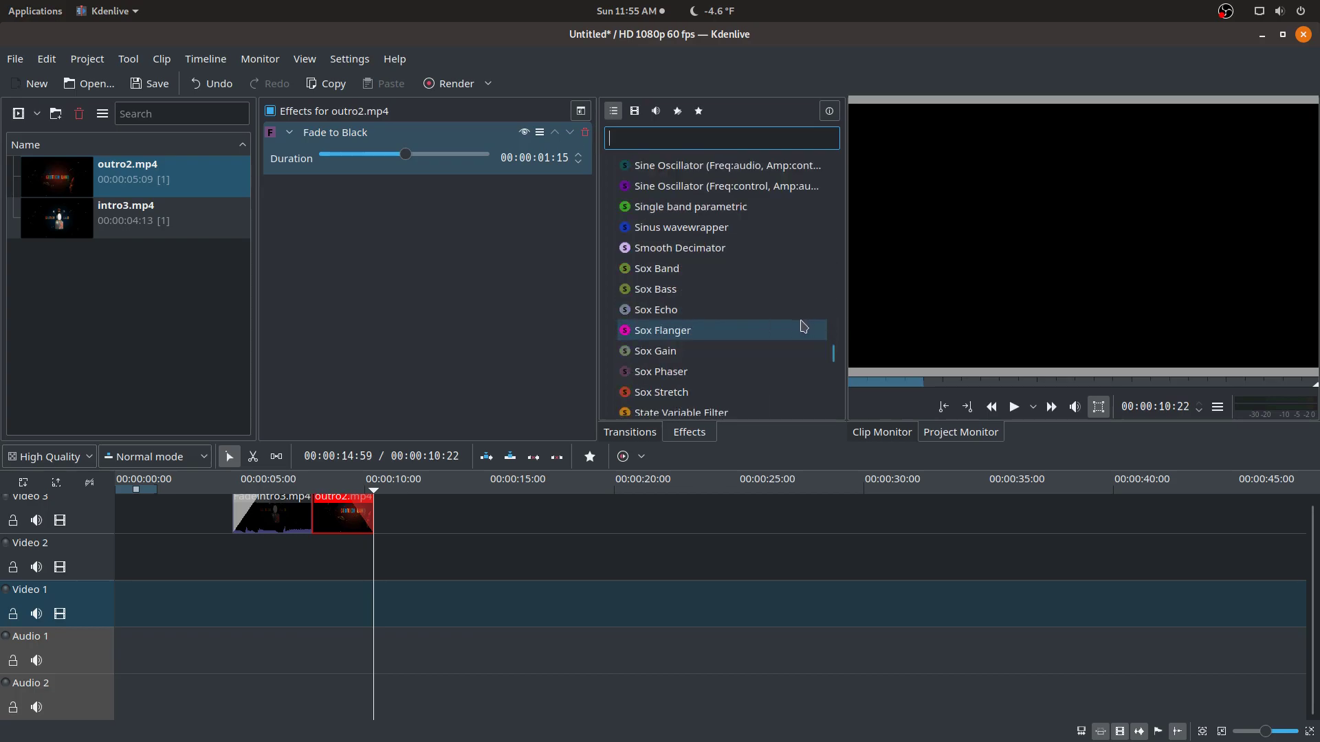
{"action": "left_click_drag", "start_coordinate": [834, 337], "coordinate": [842, 163]}
{"action": "left_click", "coordinate": [609, 222]}
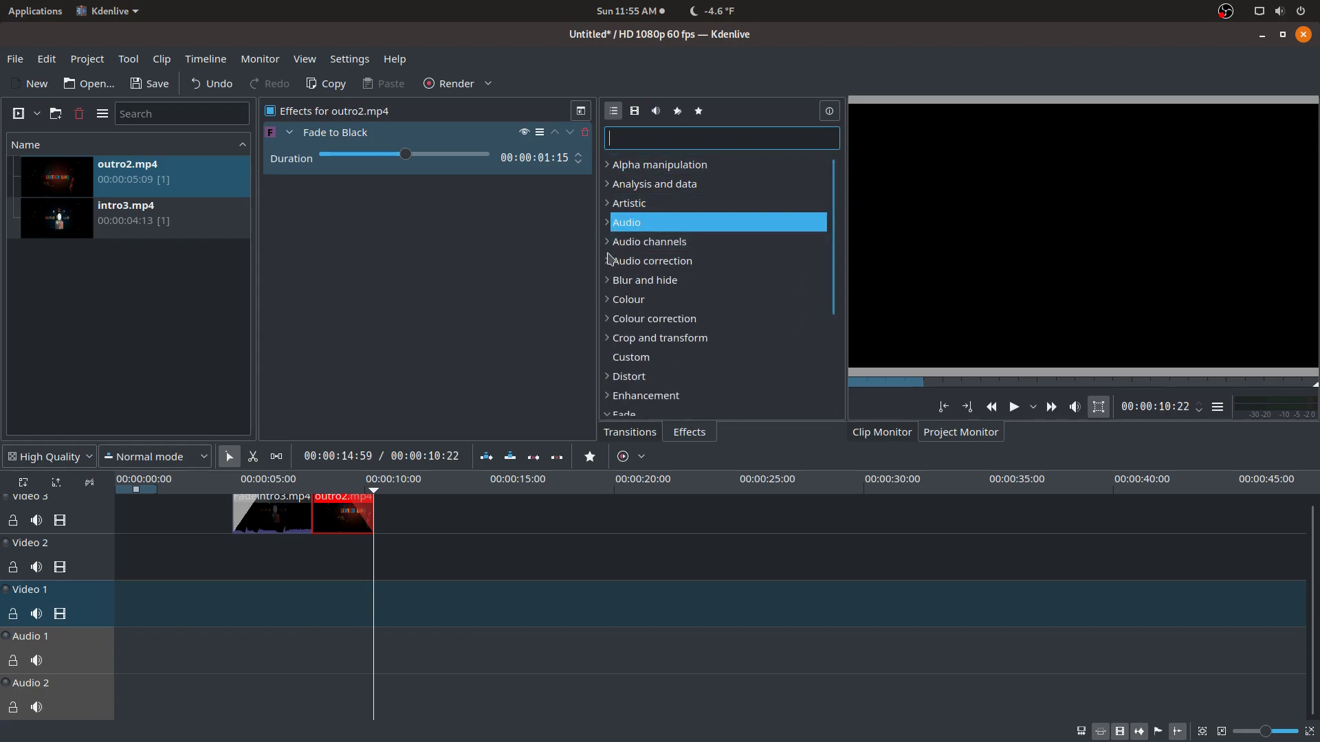
{"action": "left_click", "coordinate": [607, 261]}
{"action": "scroll", "coordinate": [646, 383], "scroll_direction": "down", "scroll_amount": 1}
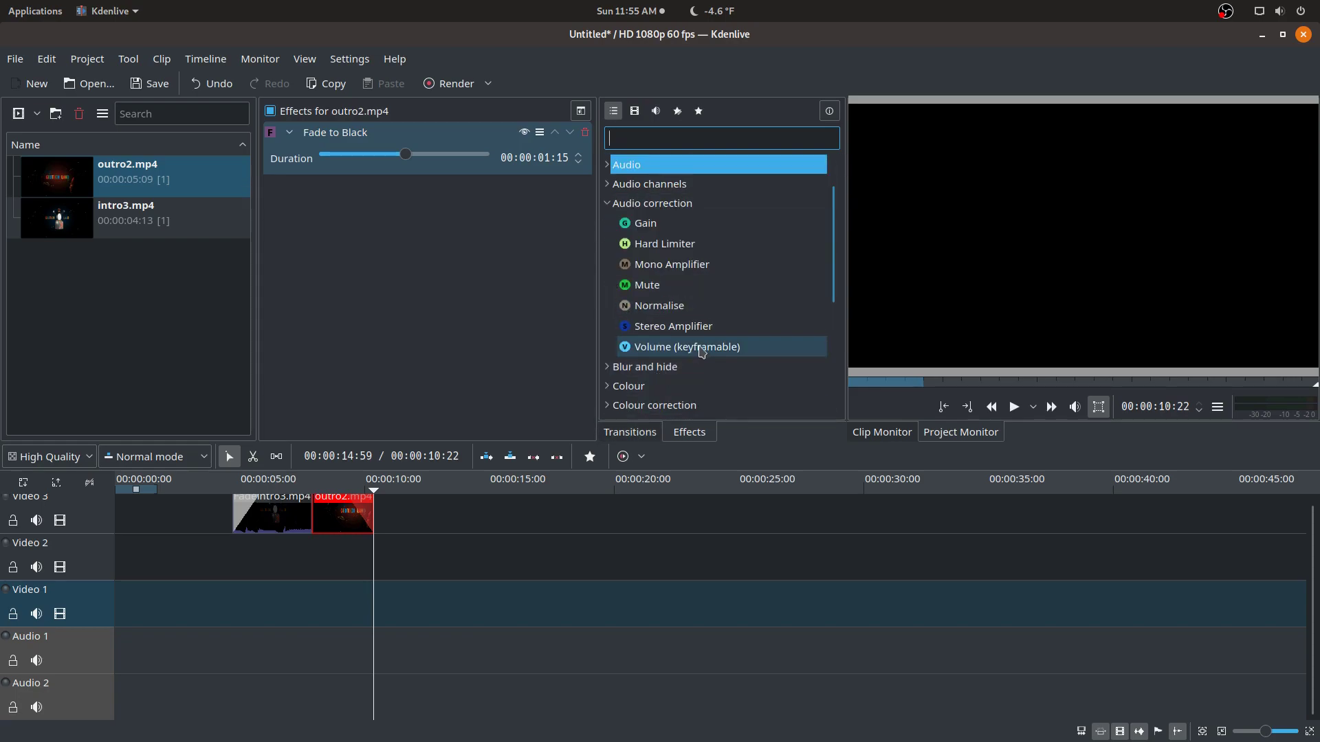
{"action": "left_click", "coordinate": [302, 516]}
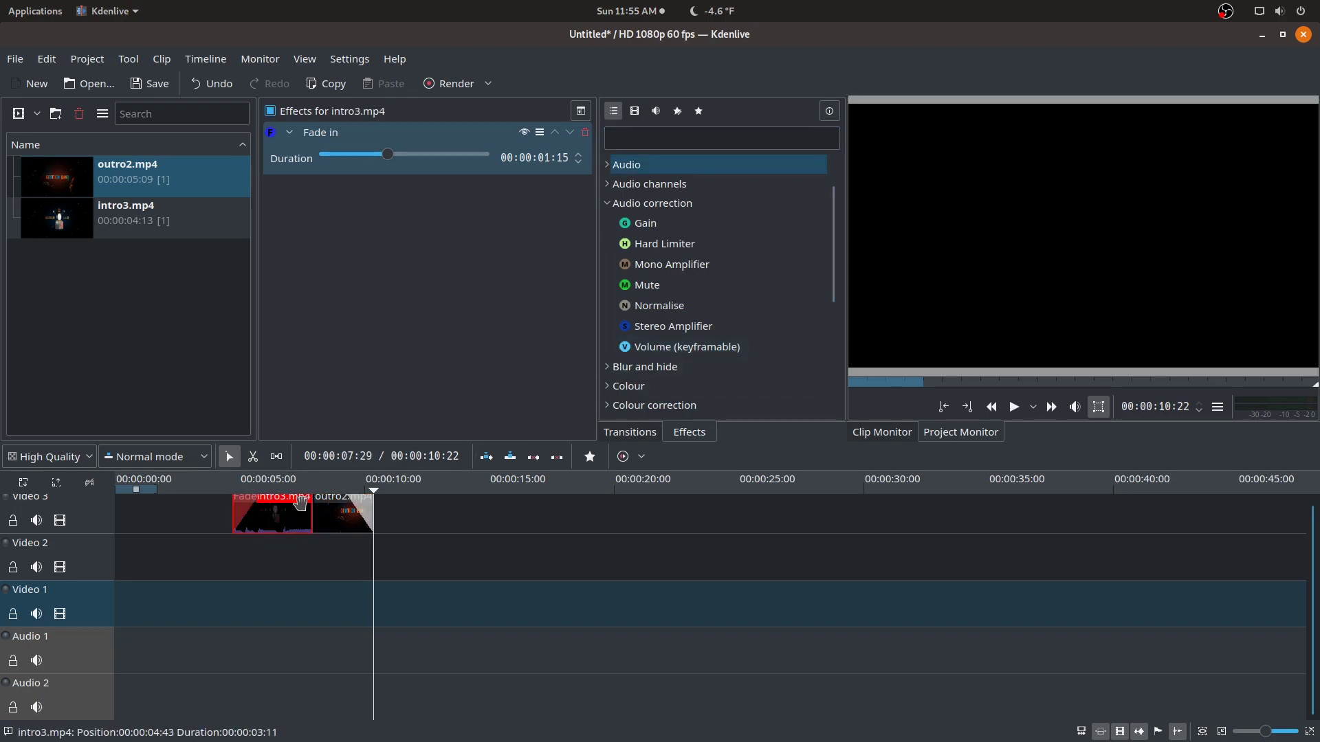
- Apply Volume (keyframable) with gain -10dB, and select Acoustic-Motivational.mp3 on Audio 1
{"action": "double_click", "coordinate": [660, 348]}
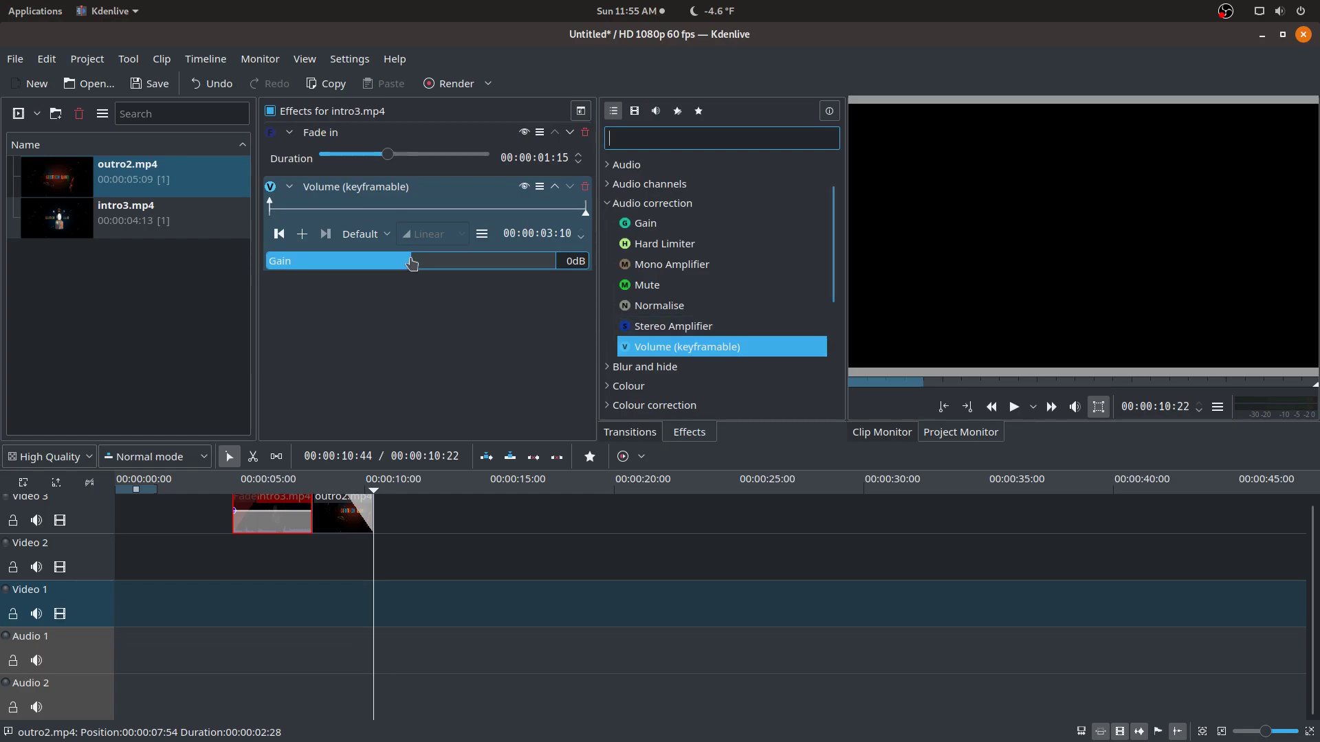
{"action": "left_click_drag", "start_coordinate": [411, 263], "coordinate": [375, 270]}
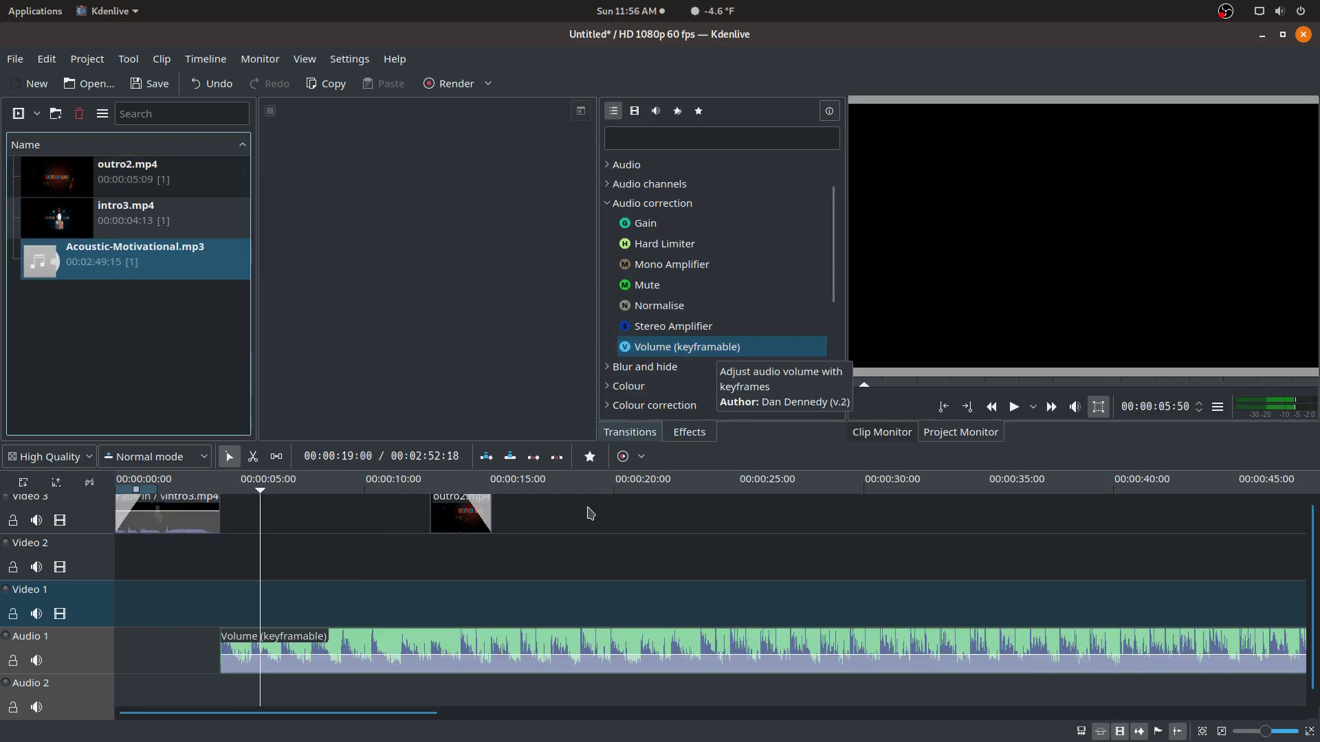
{"action": "left_click", "coordinate": [619, 649]}
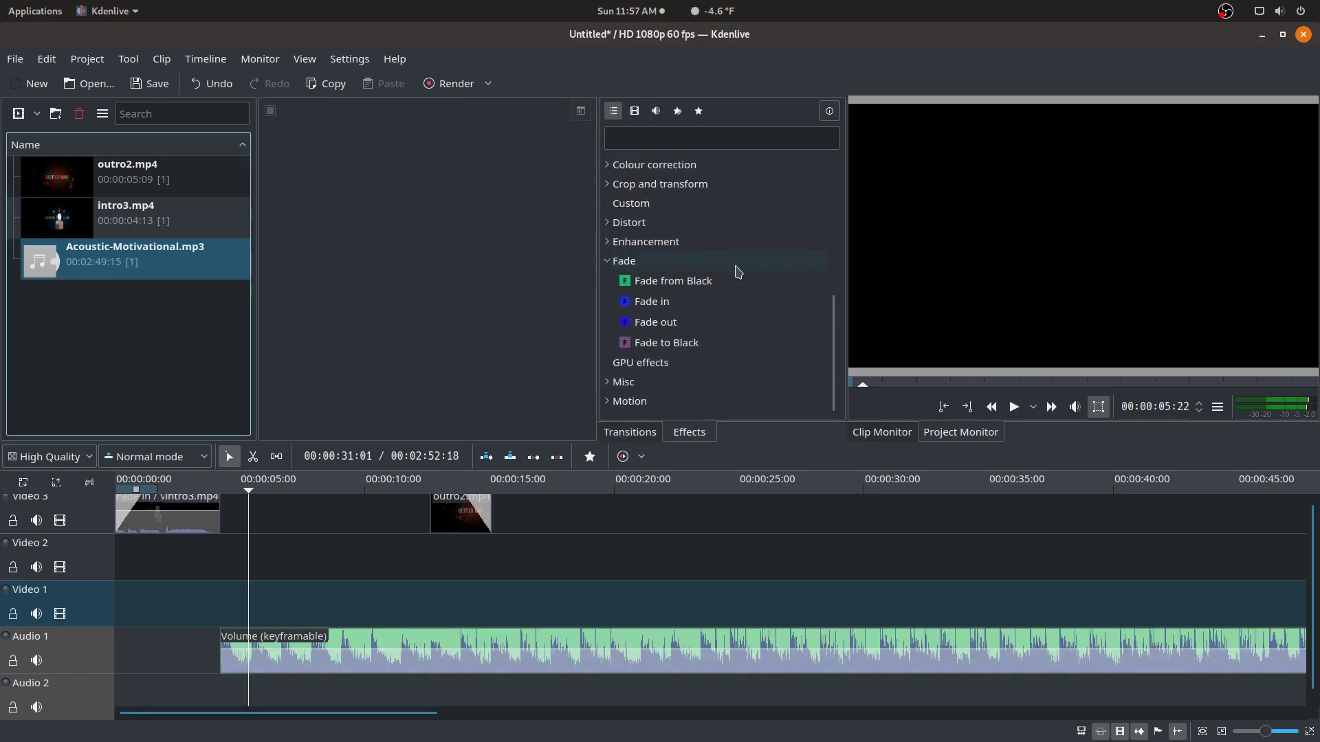
{"action": "scroll", "coordinate": [737, 271], "scroll_direction": "up", "scroll_amount": 5}
{"action": "scroll", "coordinate": [738, 271], "scroll_direction": "down", "scroll_amount": 1}
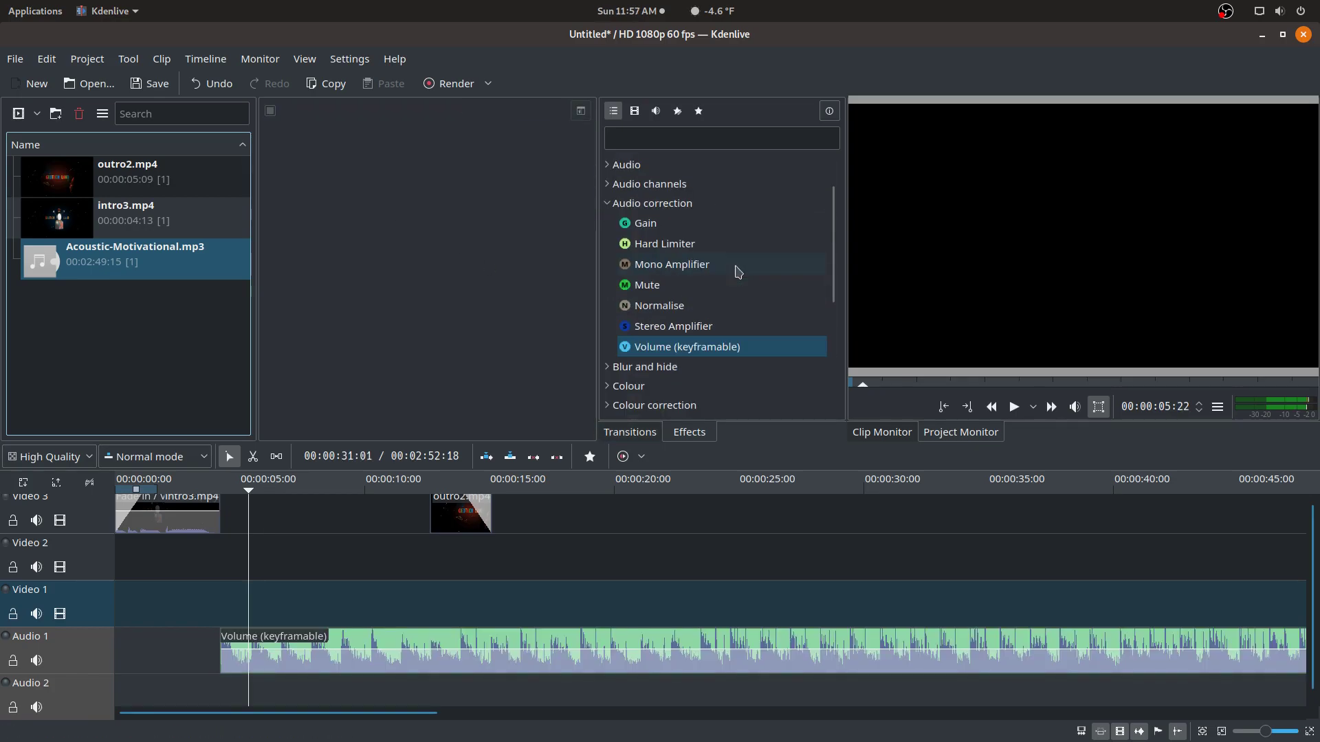
{"action": "left_click", "coordinate": [606, 203]}
{"action": "scroll", "coordinate": [678, 241], "scroll_direction": "down", "scroll_amount": 2}
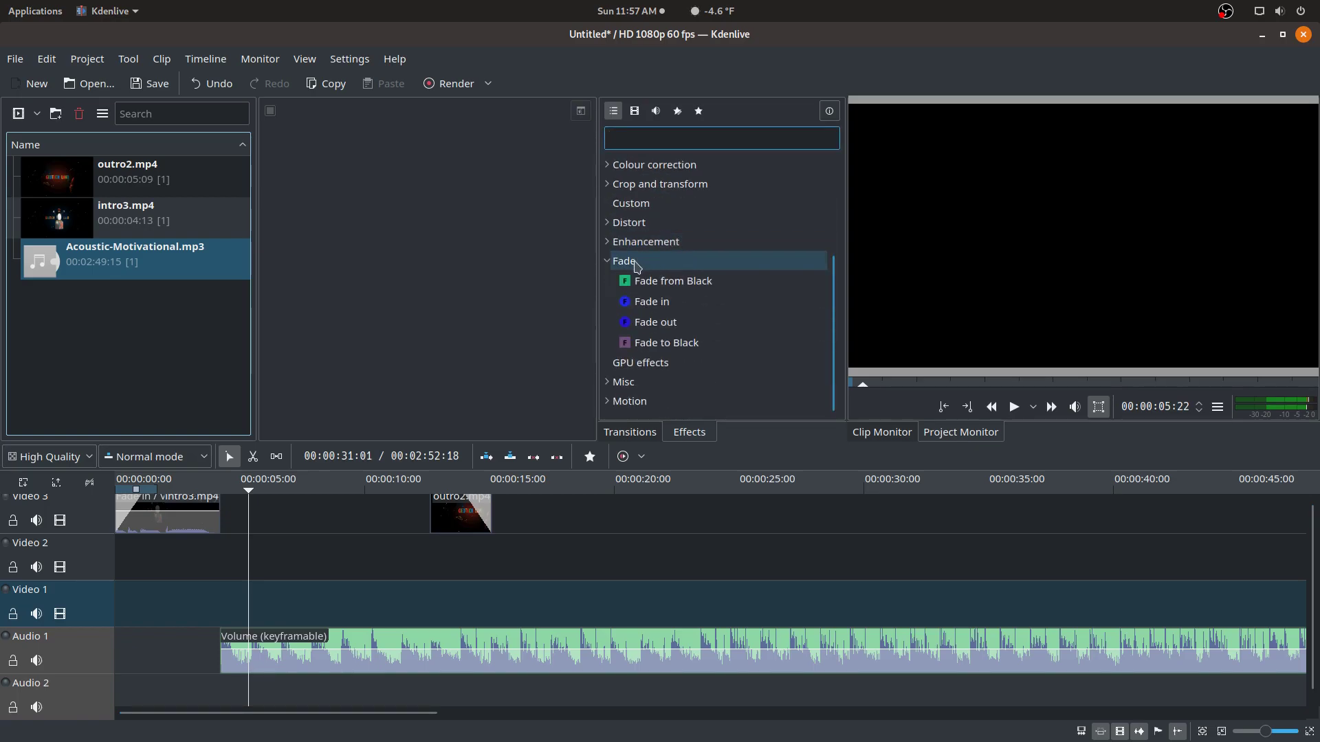
- Pick Wipe from the Transitions list, then delete the music clip from Audio 1
{"action": "left_click", "coordinate": [630, 431]}
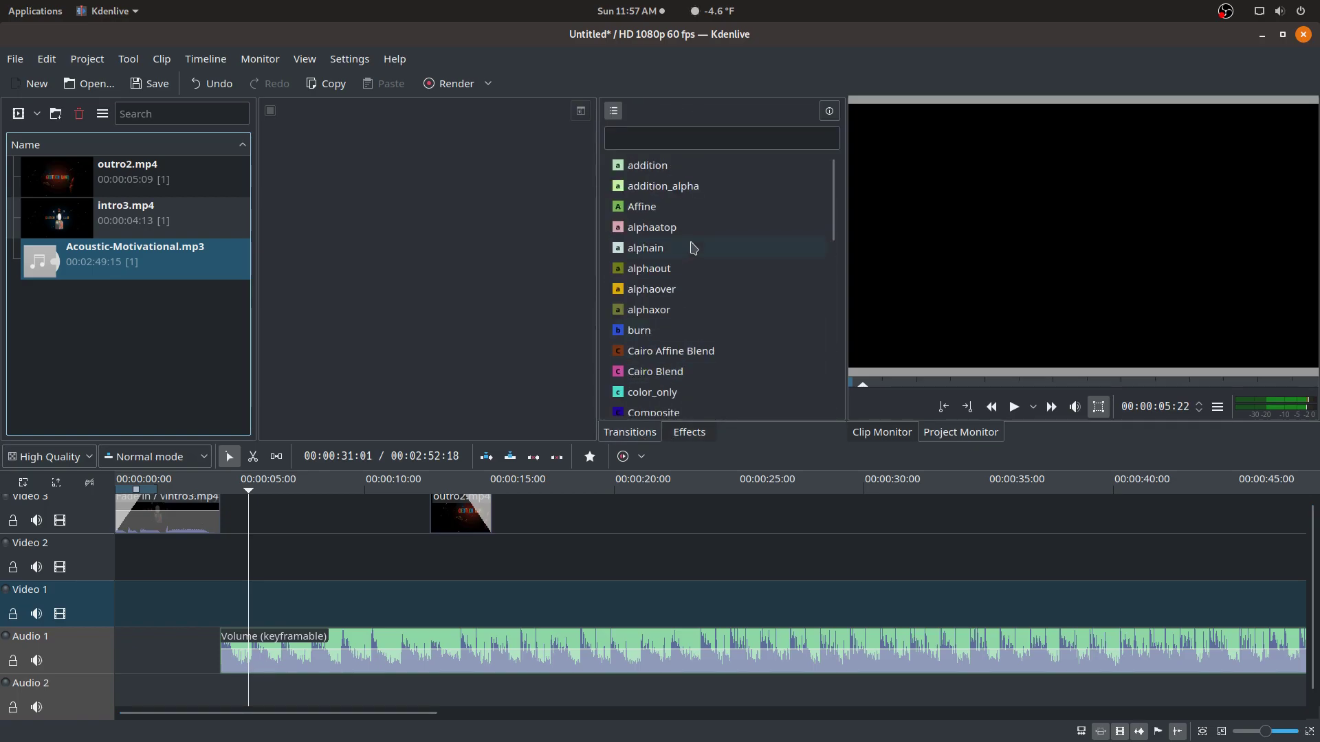
{"action": "scroll", "coordinate": [696, 275], "scroll_direction": "down", "scroll_amount": 3}
{"action": "scroll", "coordinate": [699, 285], "scroll_direction": "up", "scroll_amount": 3}
{"action": "scroll", "coordinate": [700, 284], "scroll_direction": "down", "scroll_amount": 7}
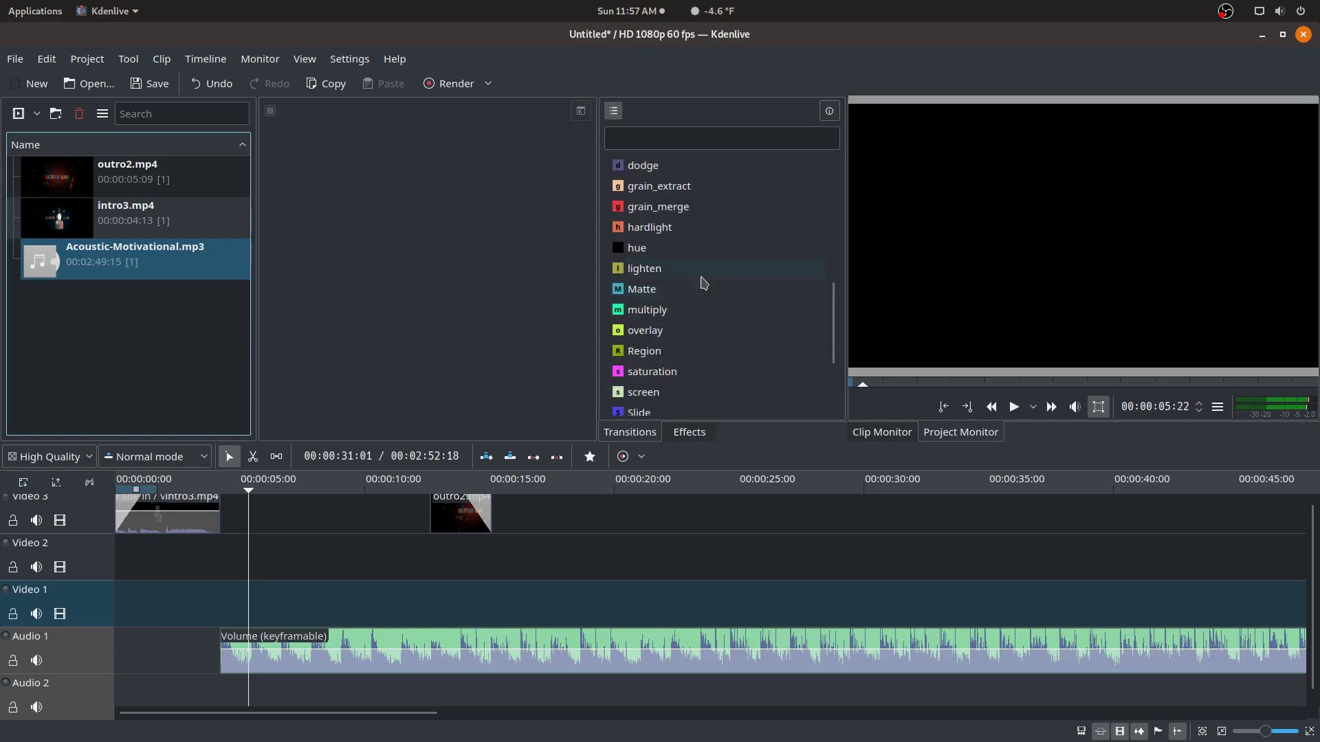
{"action": "scroll", "coordinate": [703, 282], "scroll_direction": "up", "scroll_amount": 6}
{"action": "scroll", "coordinate": [702, 282], "scroll_direction": "up", "scroll_amount": 1}
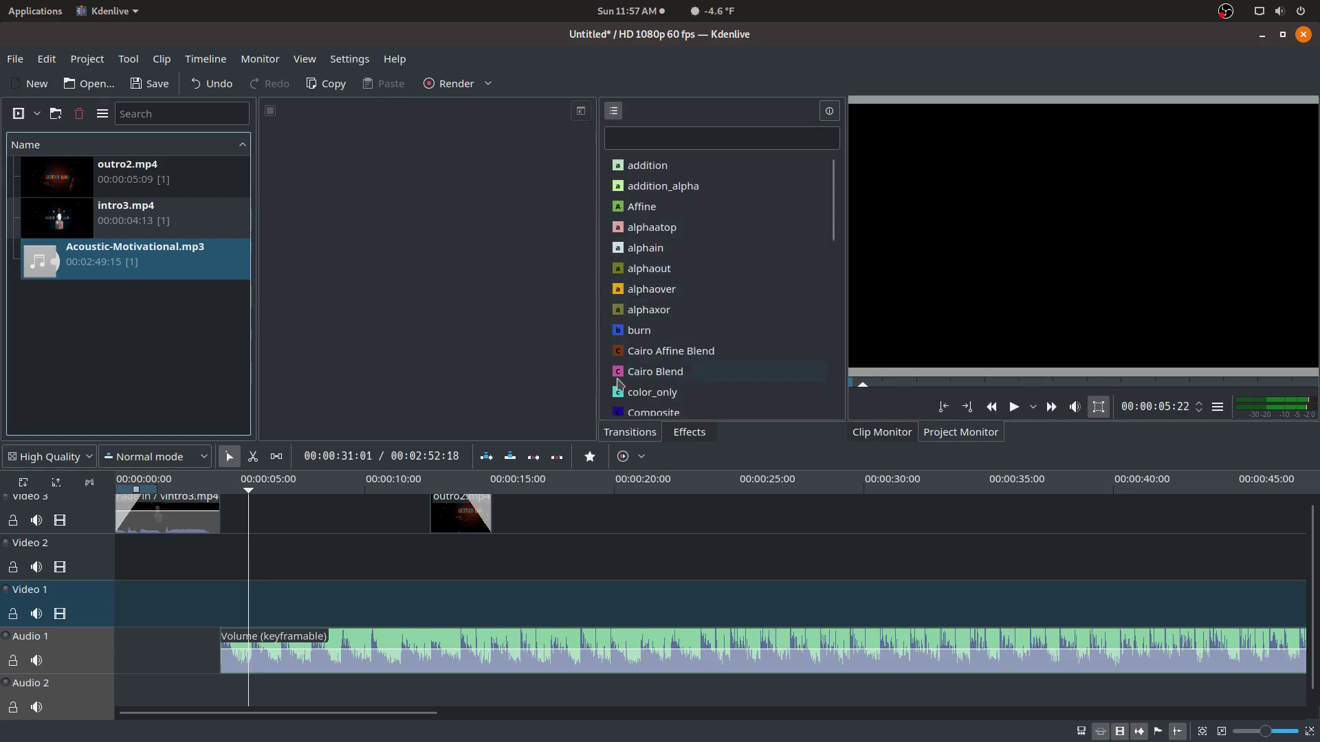
{"action": "scroll", "coordinate": [701, 316], "scroll_direction": "down", "scroll_amount": 6}
{"action": "scroll", "coordinate": [692, 327], "scroll_direction": "up", "scroll_amount": 6}
{"action": "scroll", "coordinate": [694, 328], "scroll_direction": "down", "scroll_amount": 10}
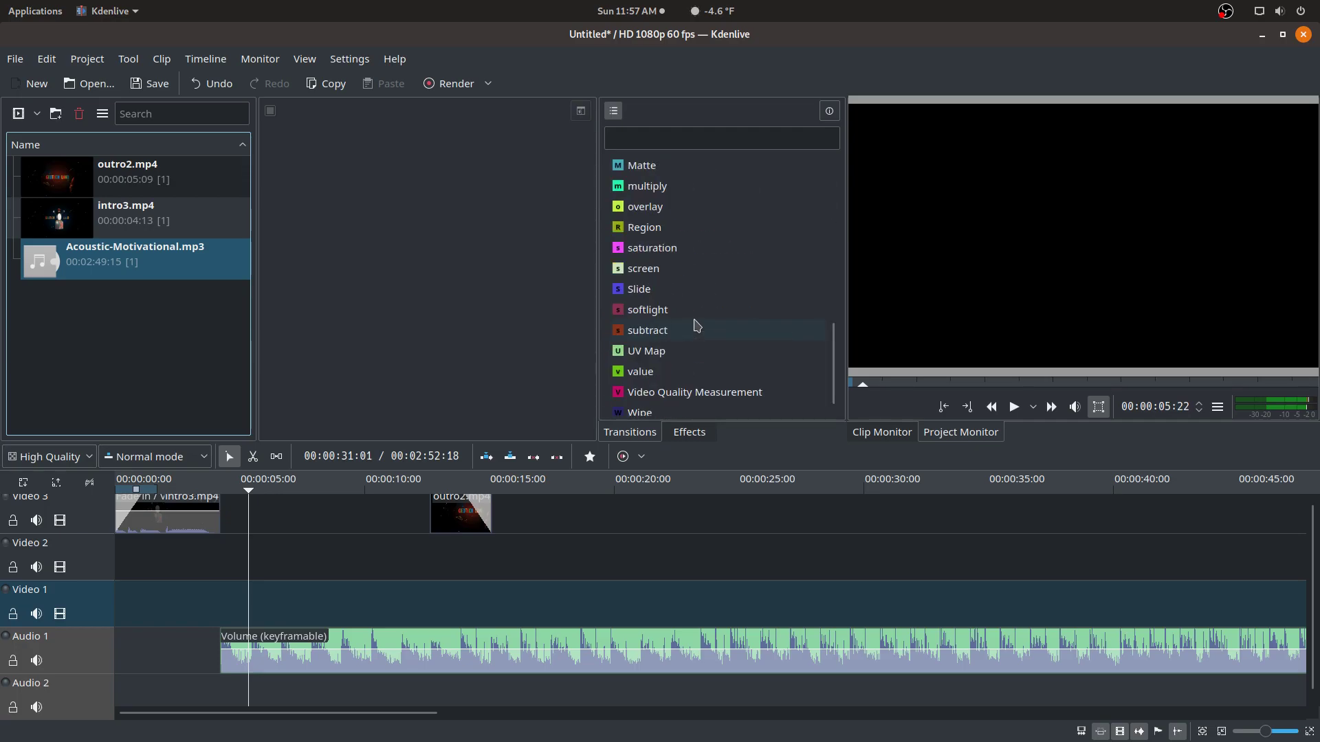
{"action": "left_click", "coordinate": [692, 394]}
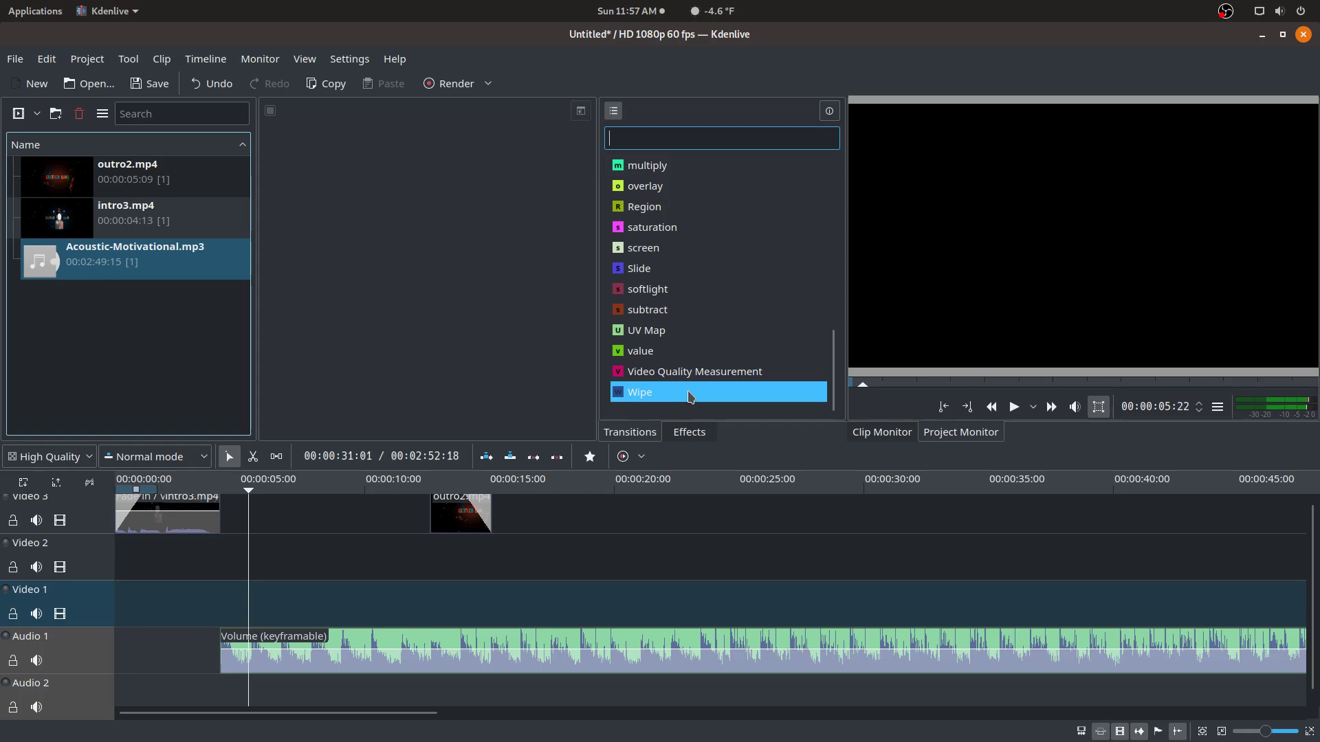
{"action": "left_click", "coordinate": [565, 648]}
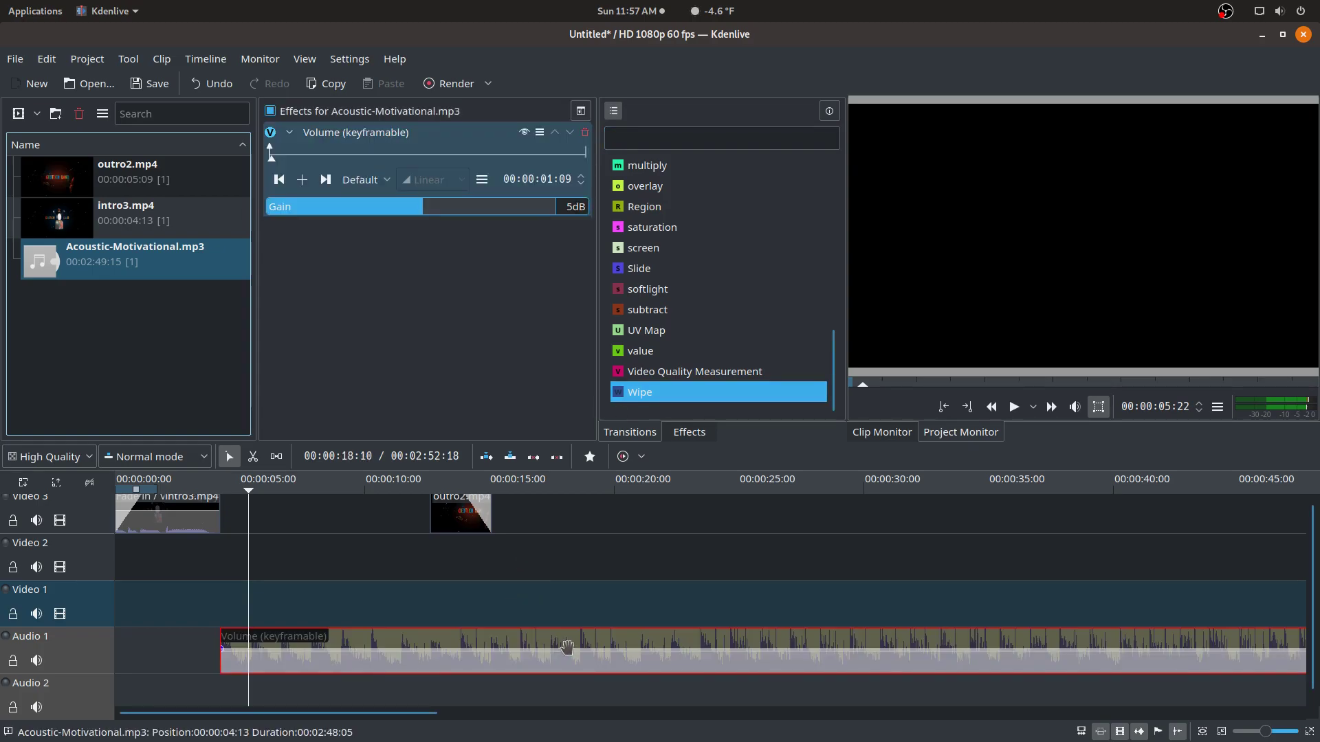
{"action": "key", "text": "Delete"}
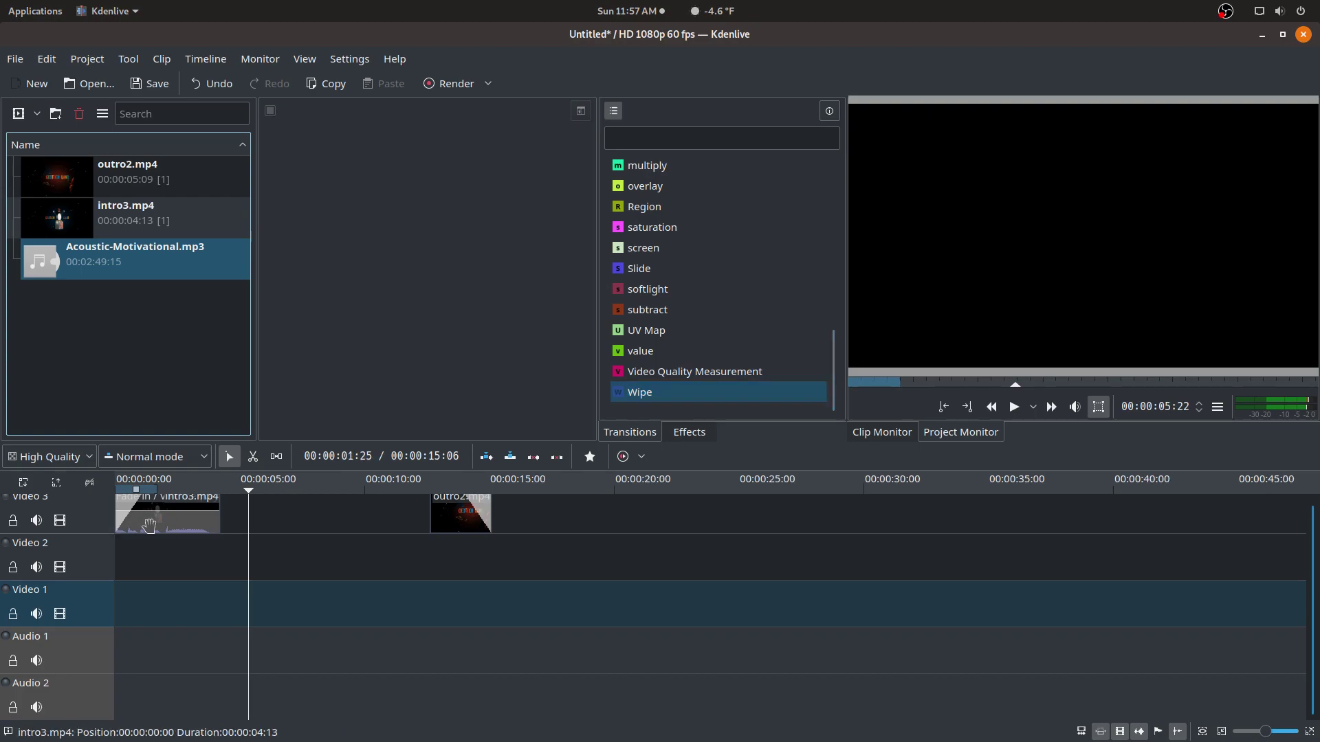
- Butt outro2 against intro3's end and drop a Wipe transition between the two clips
{"action": "left_click", "coordinate": [148, 527]}
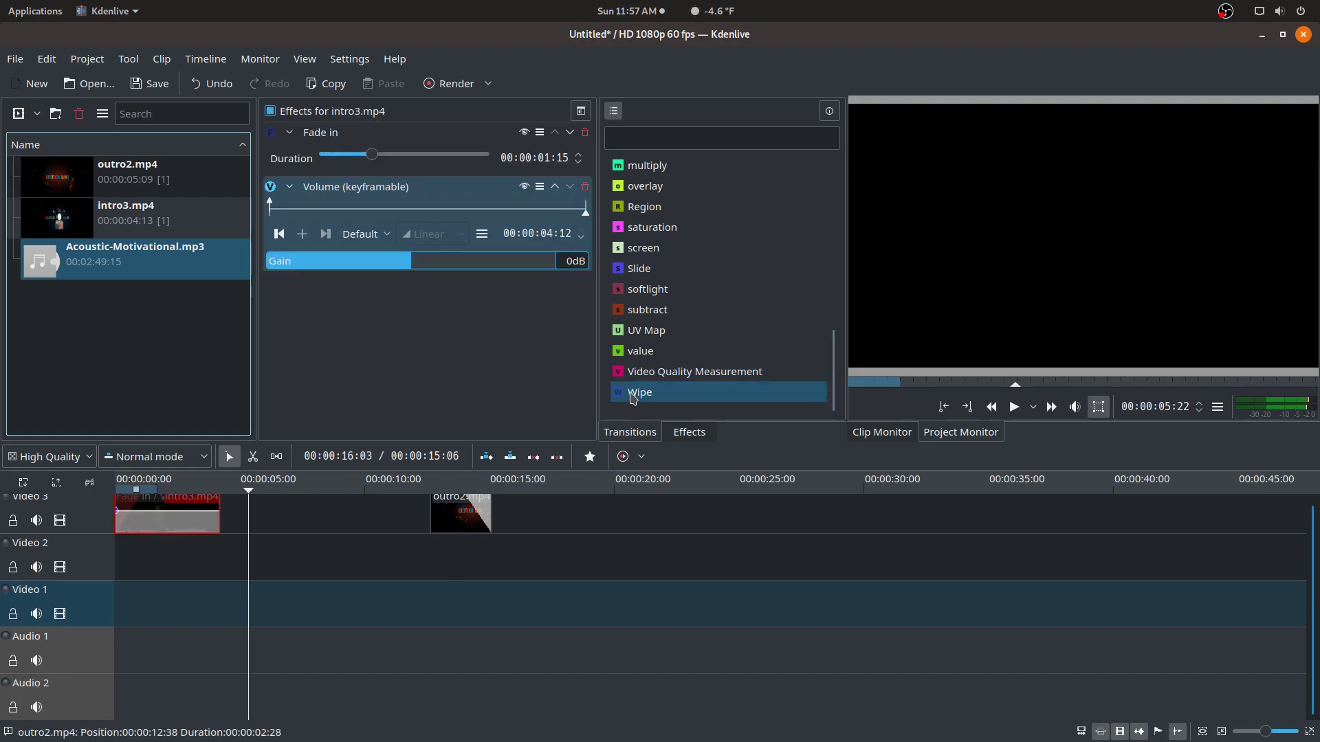
{"action": "left_click_drag", "start_coordinate": [461, 515], "coordinate": [250, 515]}
{"action": "left_click_drag", "start_coordinate": [646, 393], "coordinate": [219, 543]}
- Preview the Wipe from about 3 s, move outro2 down onto Video 2, and preview again
{"action": "left_click", "coordinate": [189, 569]}
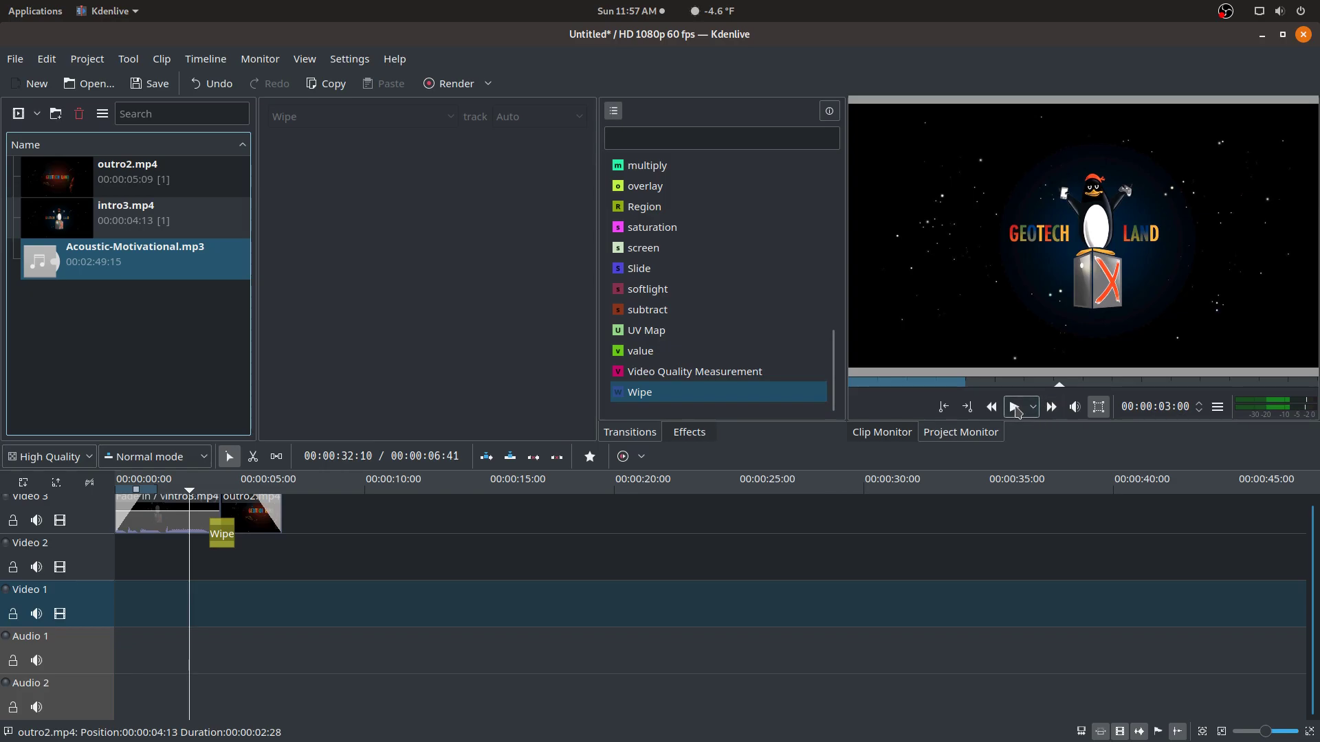
{"action": "left_click", "coordinate": [1013, 407]}
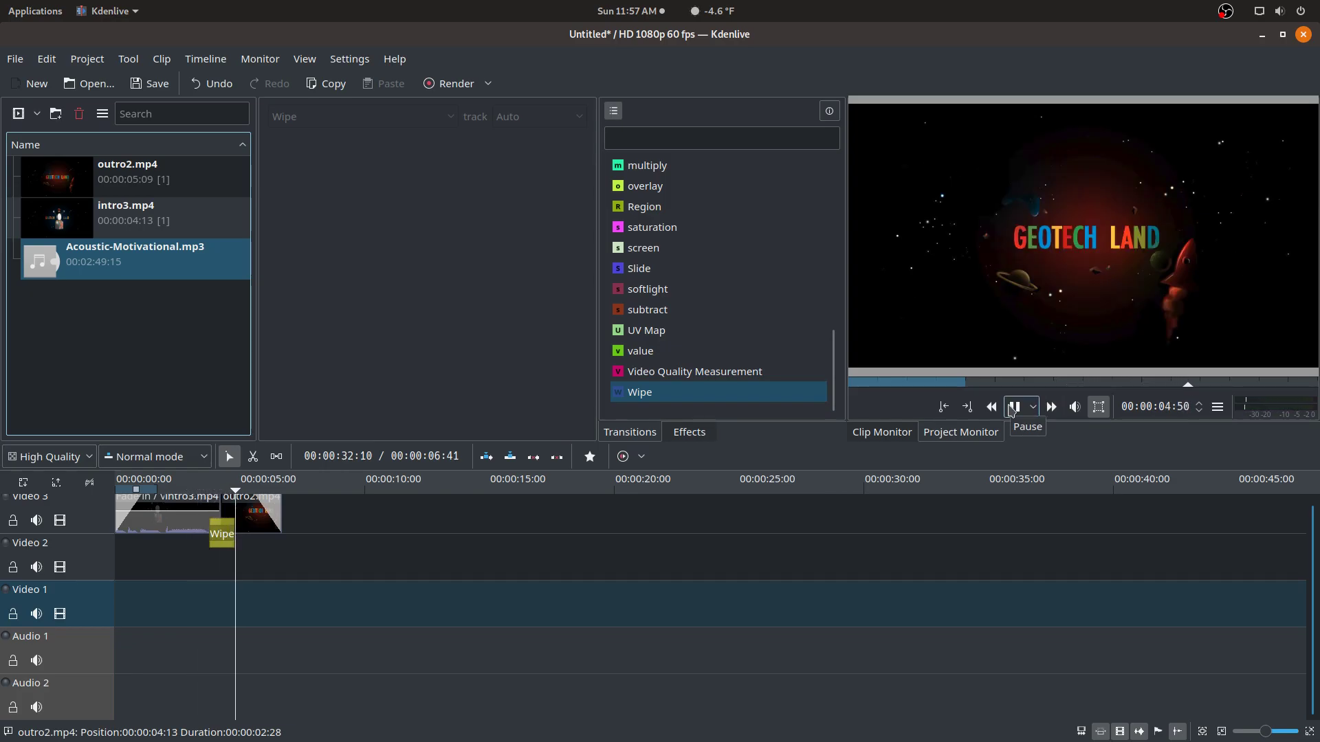
{"action": "left_click", "coordinate": [1013, 407]}
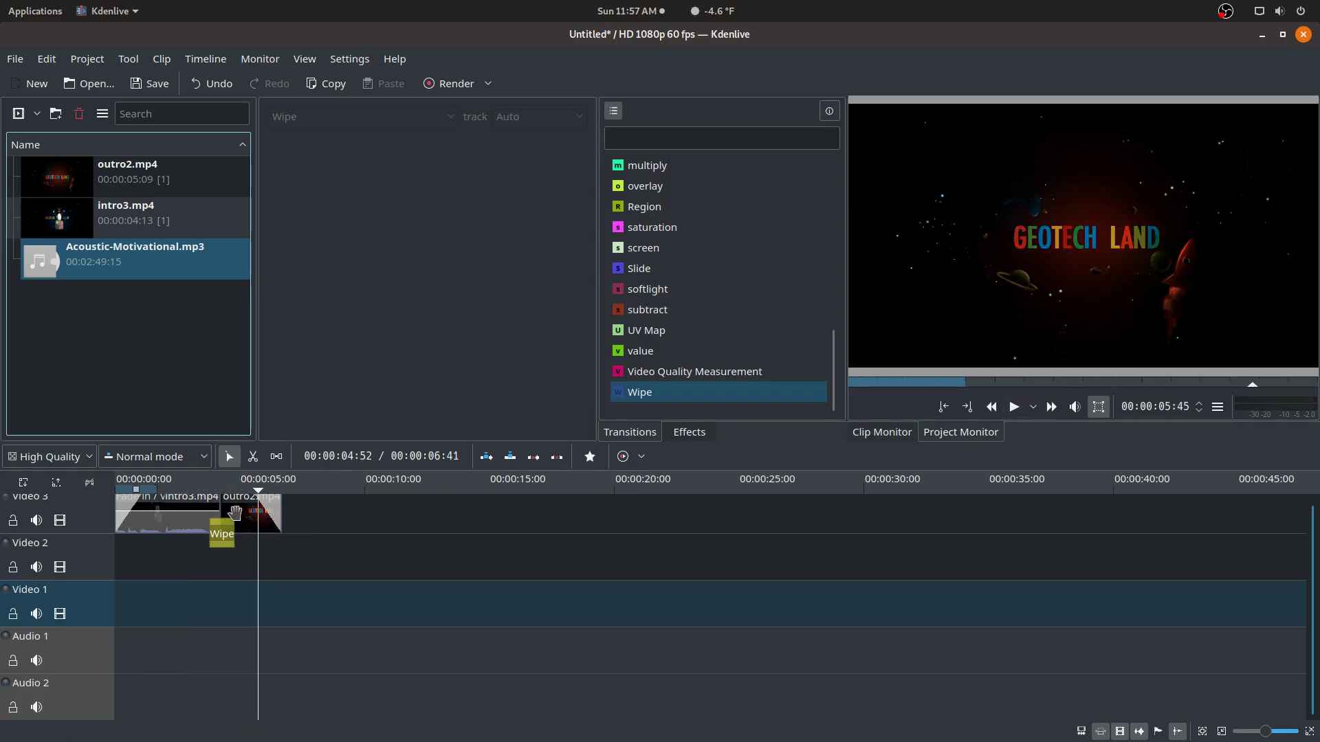
{"action": "left_click_drag", "start_coordinate": [235, 517], "coordinate": [229, 564]}
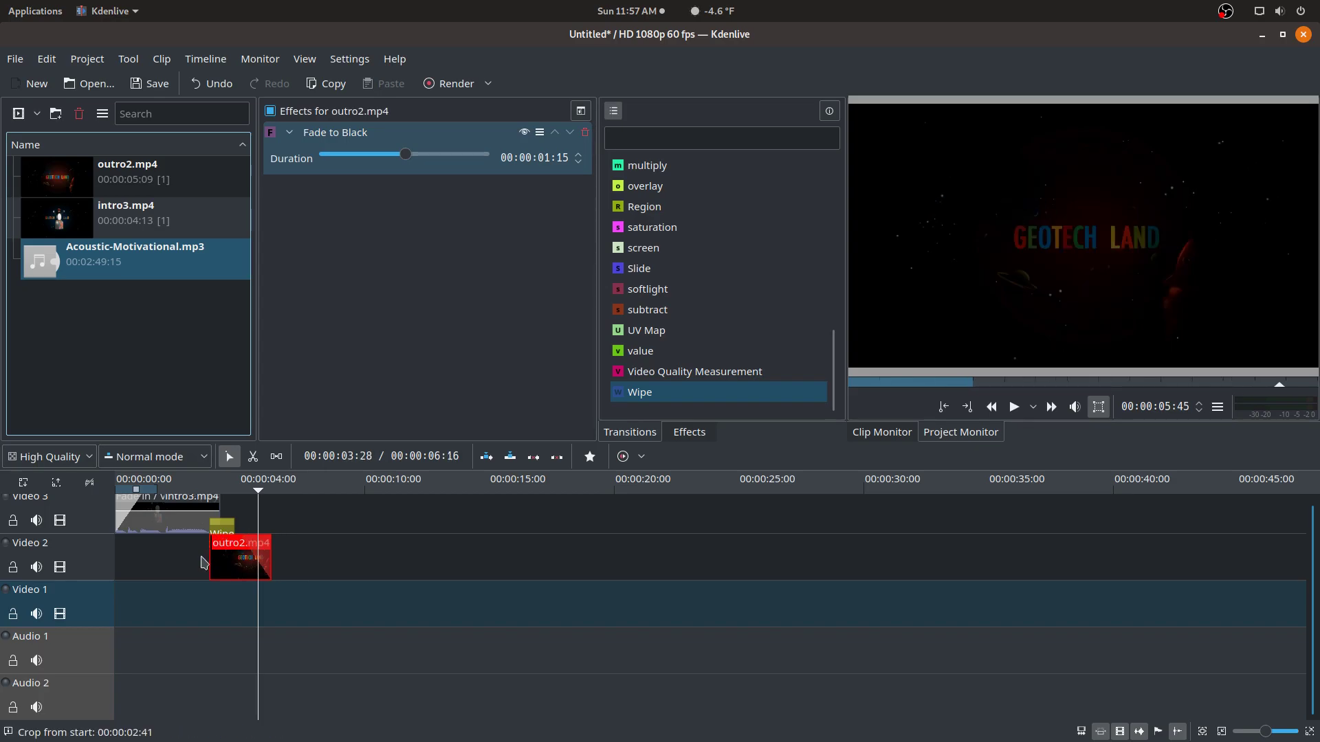
{"action": "left_click", "coordinate": [203, 566]}
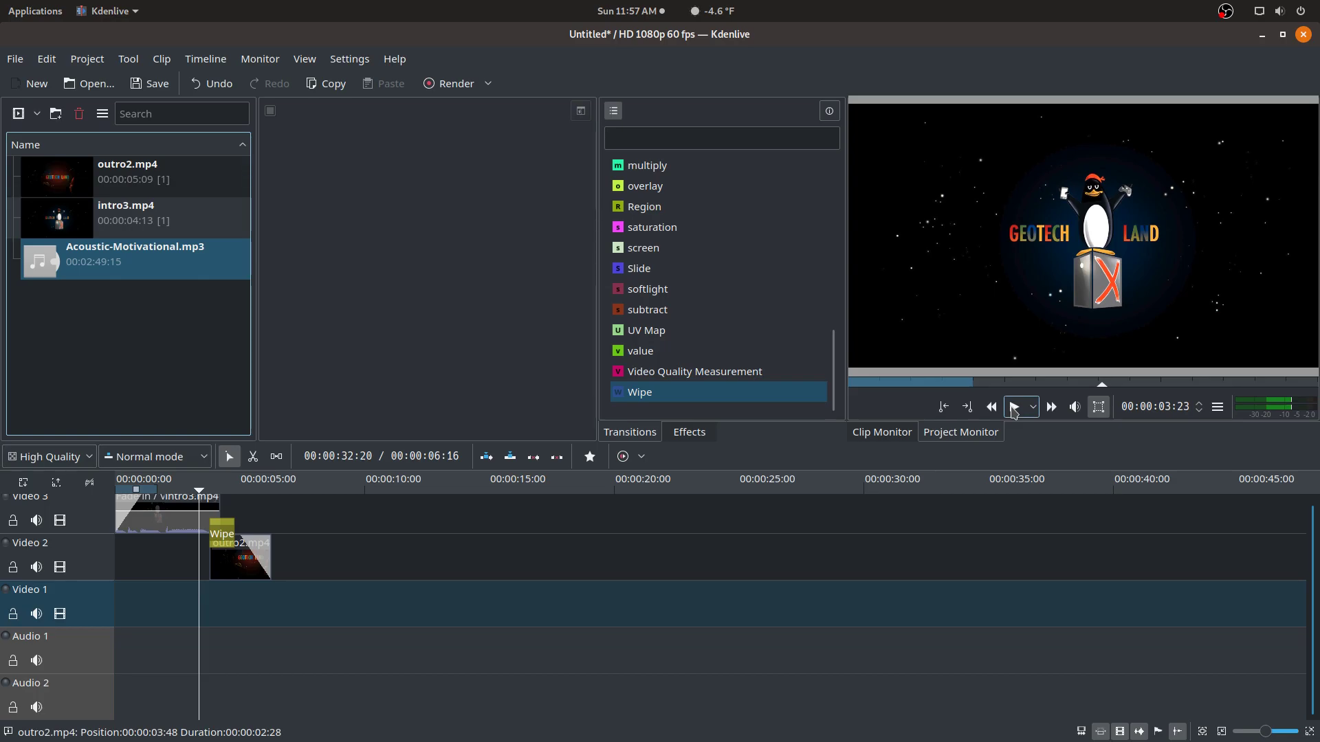
{"action": "left_click", "coordinate": [1013, 407]}
{"action": "left_click", "coordinate": [1013, 407]}
- Move intro3 onto Video 2 and realign outro2 and the Wipe over intro3's end
{"action": "left_click", "coordinate": [226, 534]}
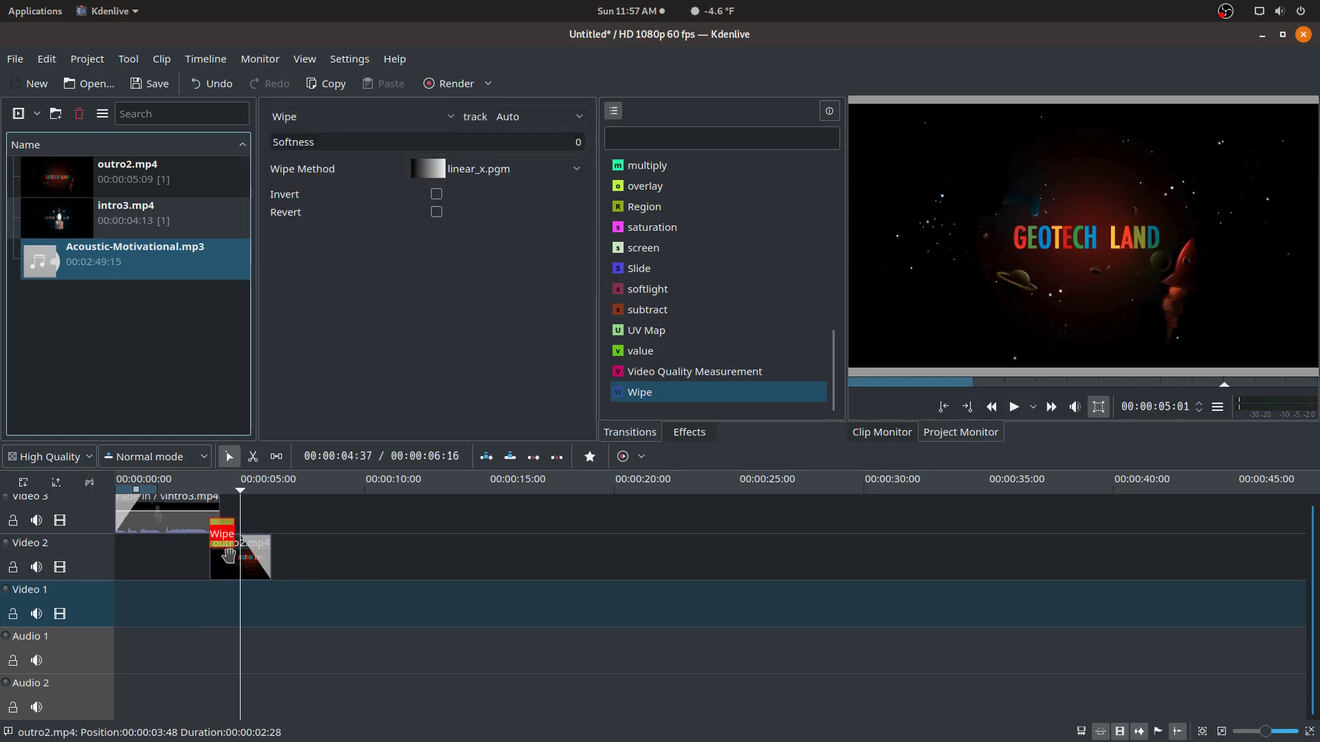
{"action": "left_click_drag", "start_coordinate": [256, 560], "coordinate": [304, 557]}
{"action": "left_click_drag", "start_coordinate": [148, 515], "coordinate": [148, 560]}
{"action": "left_click_drag", "start_coordinate": [280, 534], "coordinate": [220, 512]}
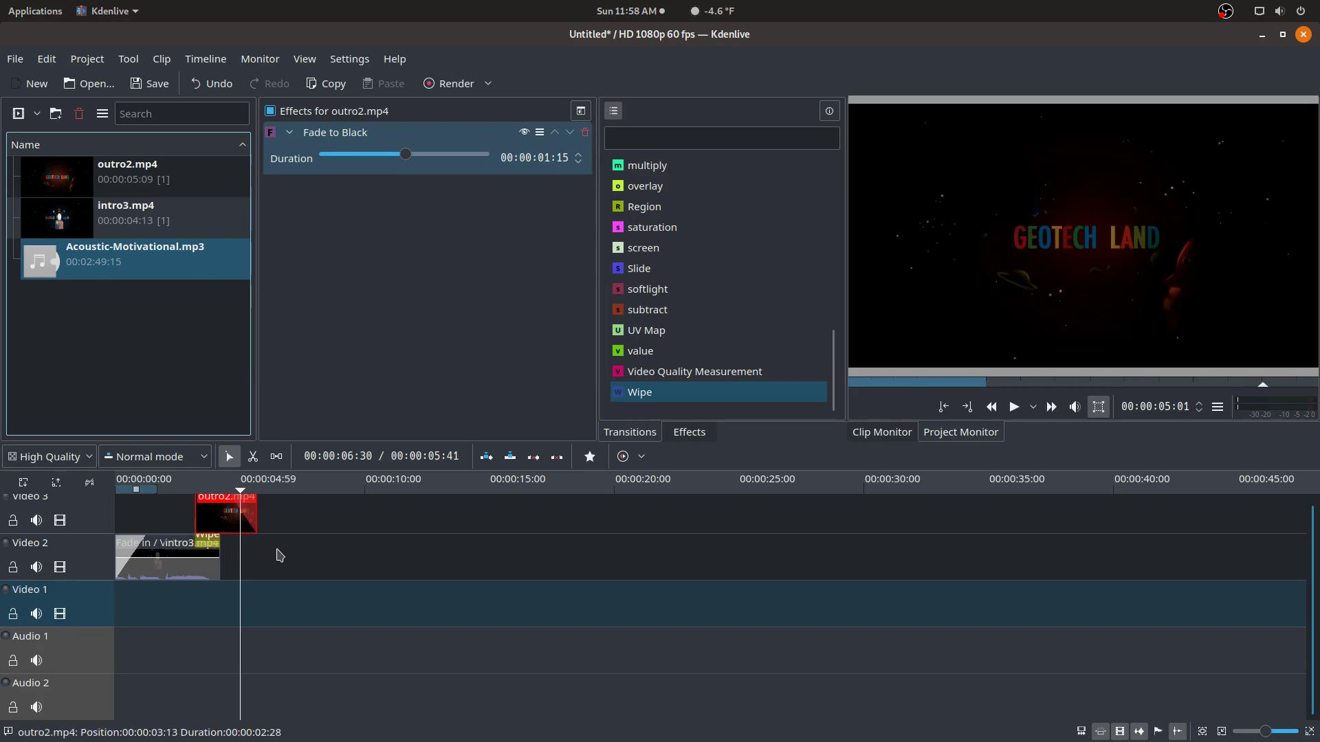
- Preview the transition from about 1.6 s, then switch the Wipe pattern to clock.pgm
{"action": "left_click", "coordinate": [155, 614]}
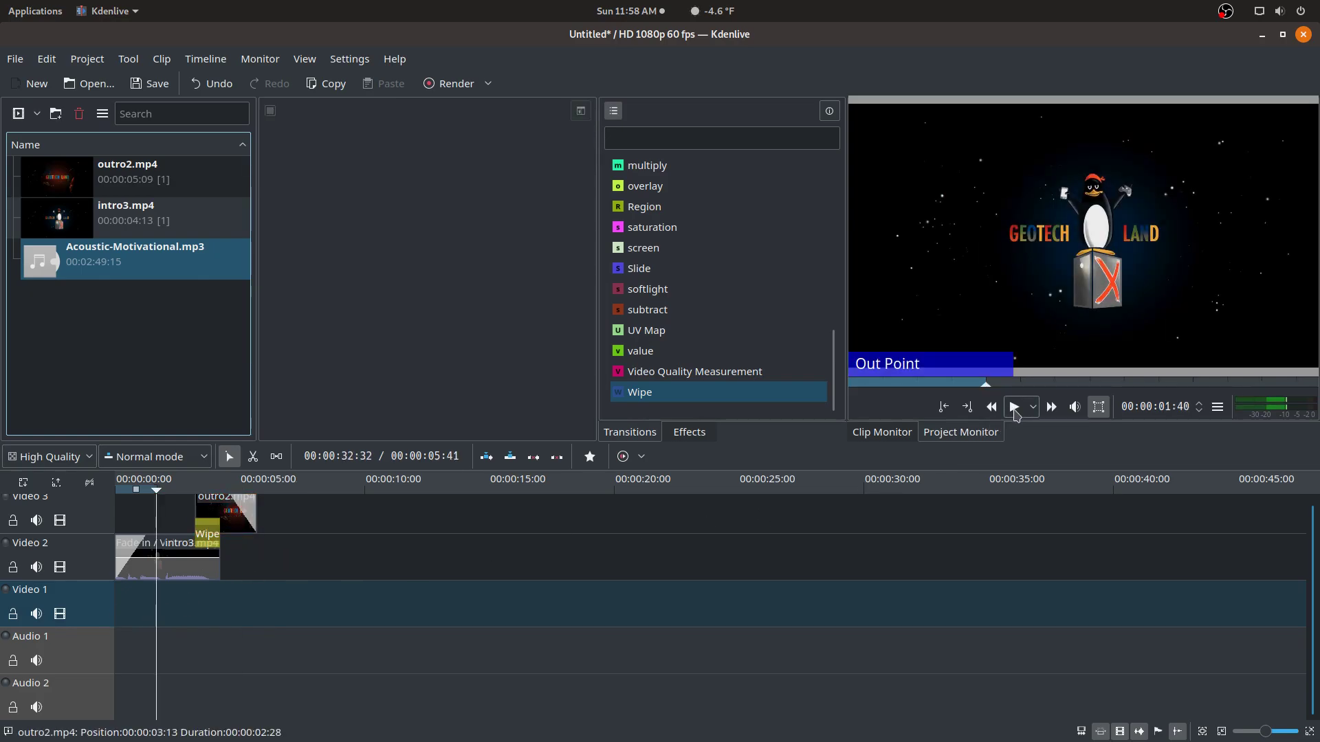
{"action": "left_click", "coordinate": [1015, 412]}
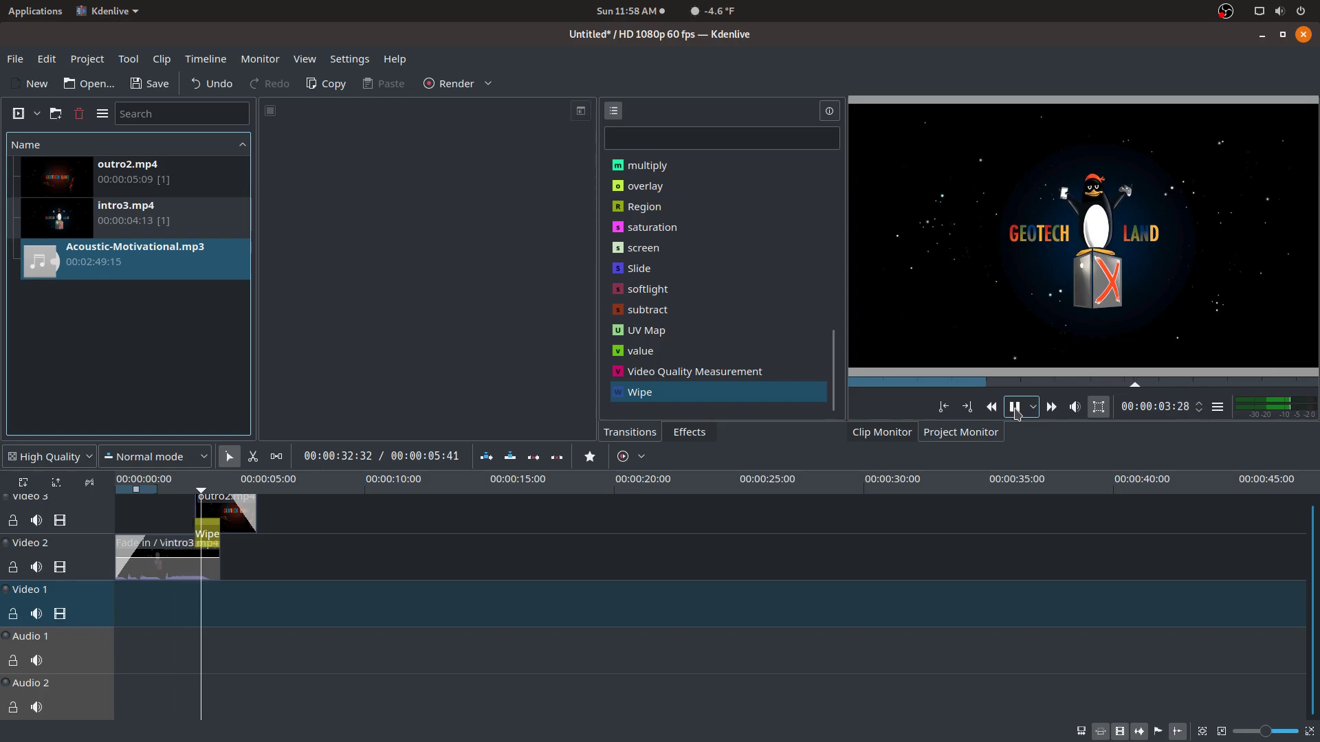
{"action": "key", "text": "space"}
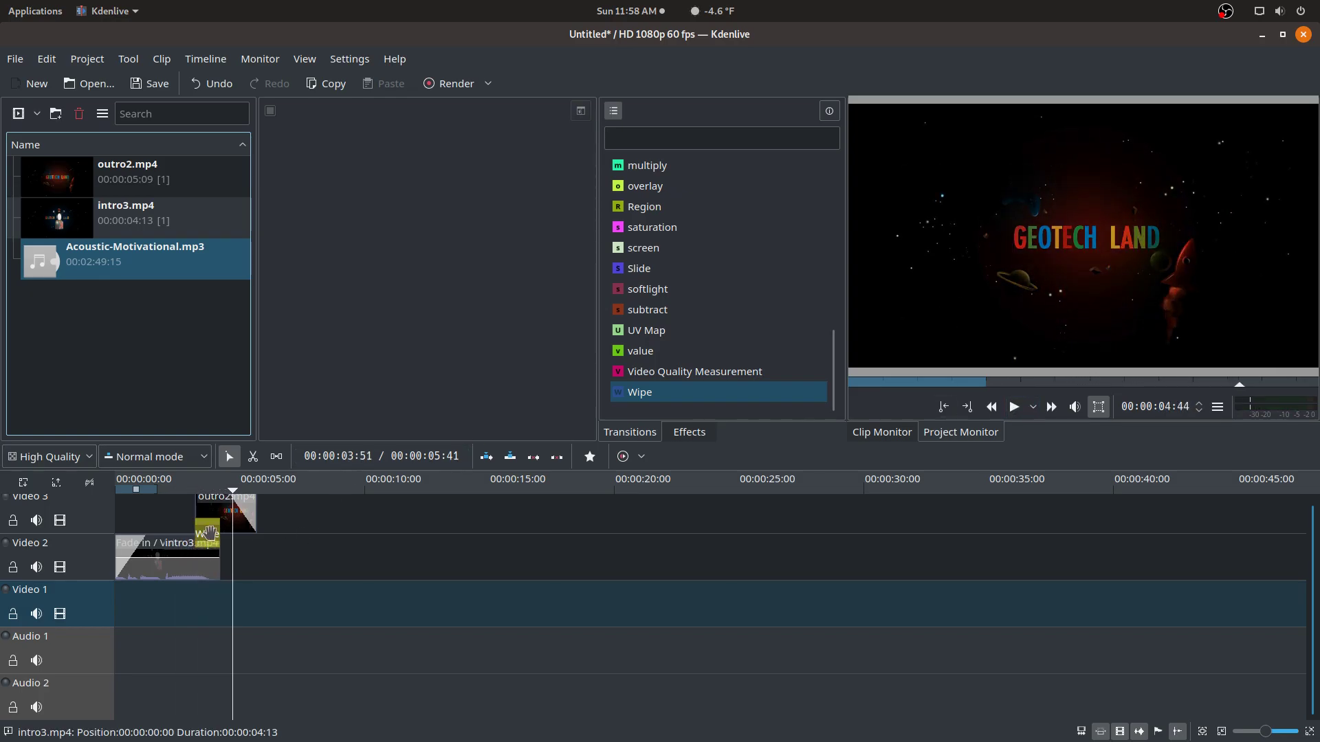
{"action": "left_click", "coordinate": [209, 533]}
{"action": "left_click", "coordinate": [495, 168]}
{"action": "left_click", "coordinate": [485, 306]}
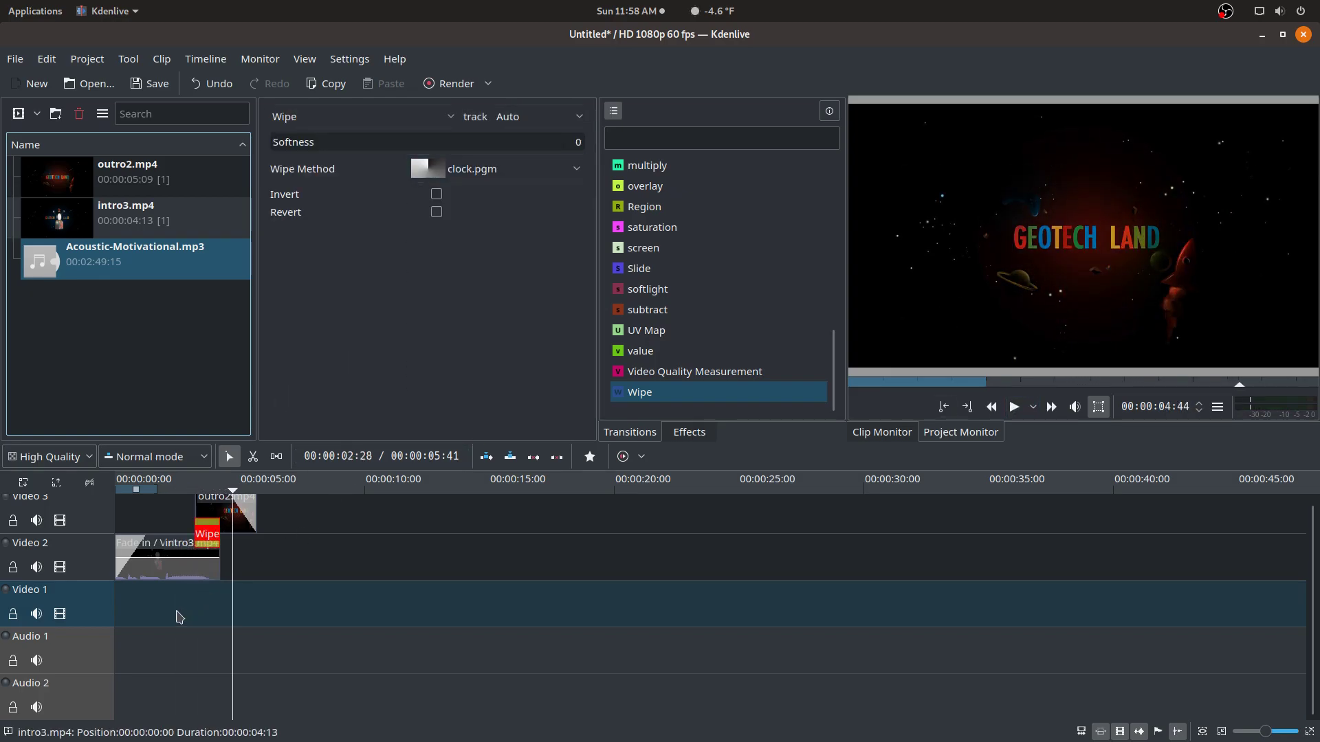
- Play back from before the transition to preview the clock wipe and recheck its settings
{"action": "left_click", "coordinate": [178, 617]}
{"action": "left_click", "coordinate": [1011, 406]}
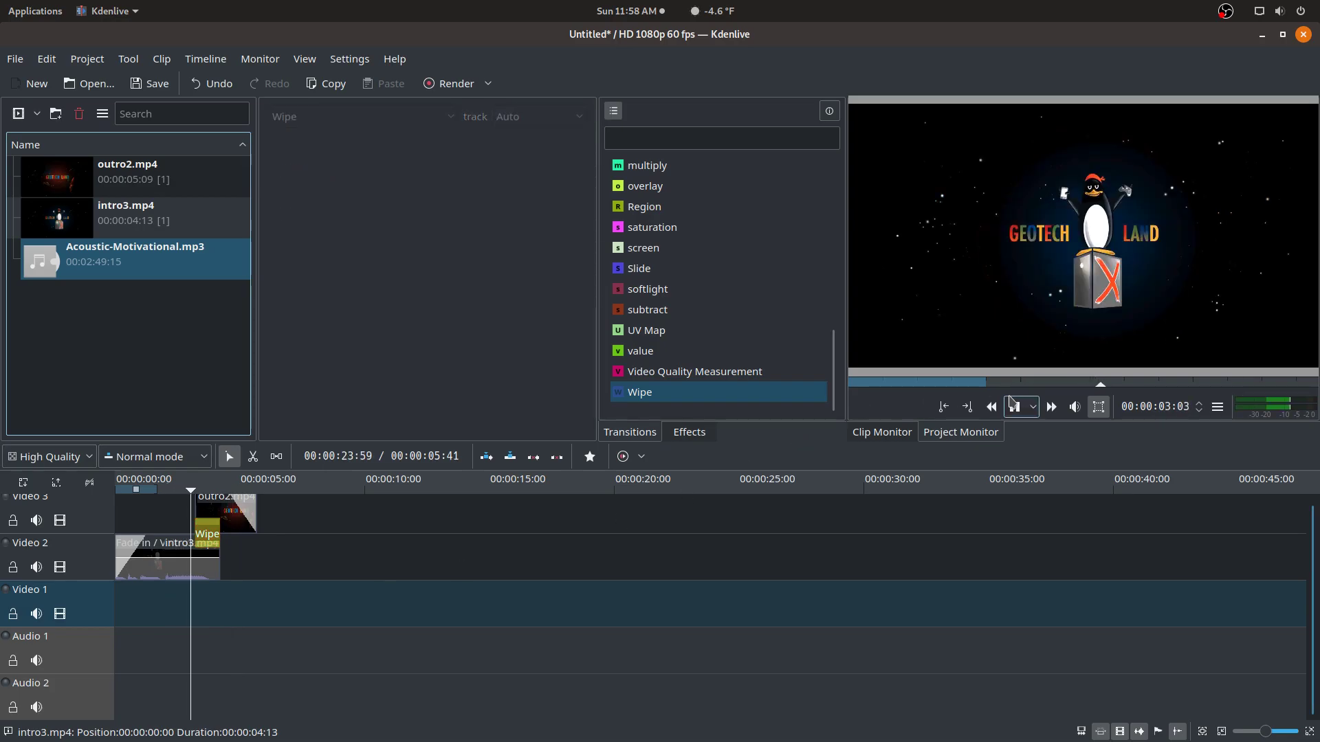
{"action": "left_click", "coordinate": [1013, 406]}
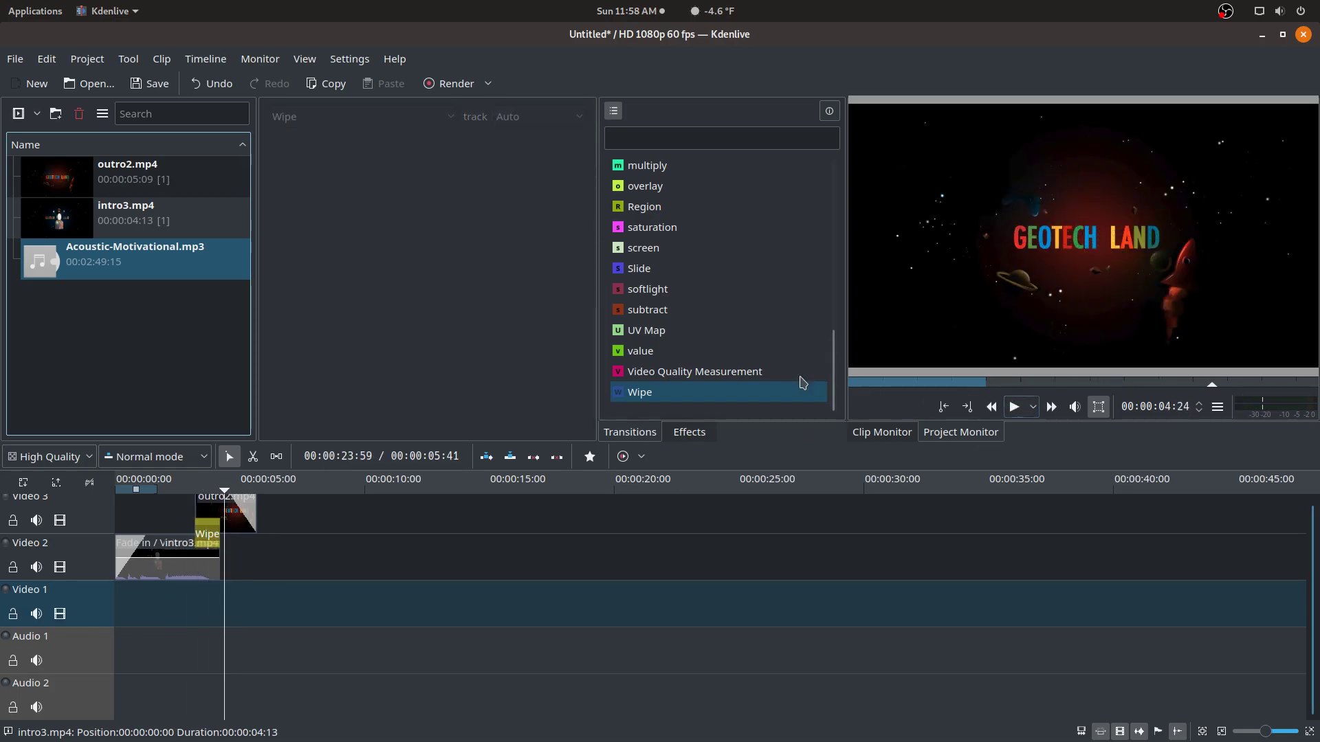
{"action": "left_click", "coordinate": [207, 530]}
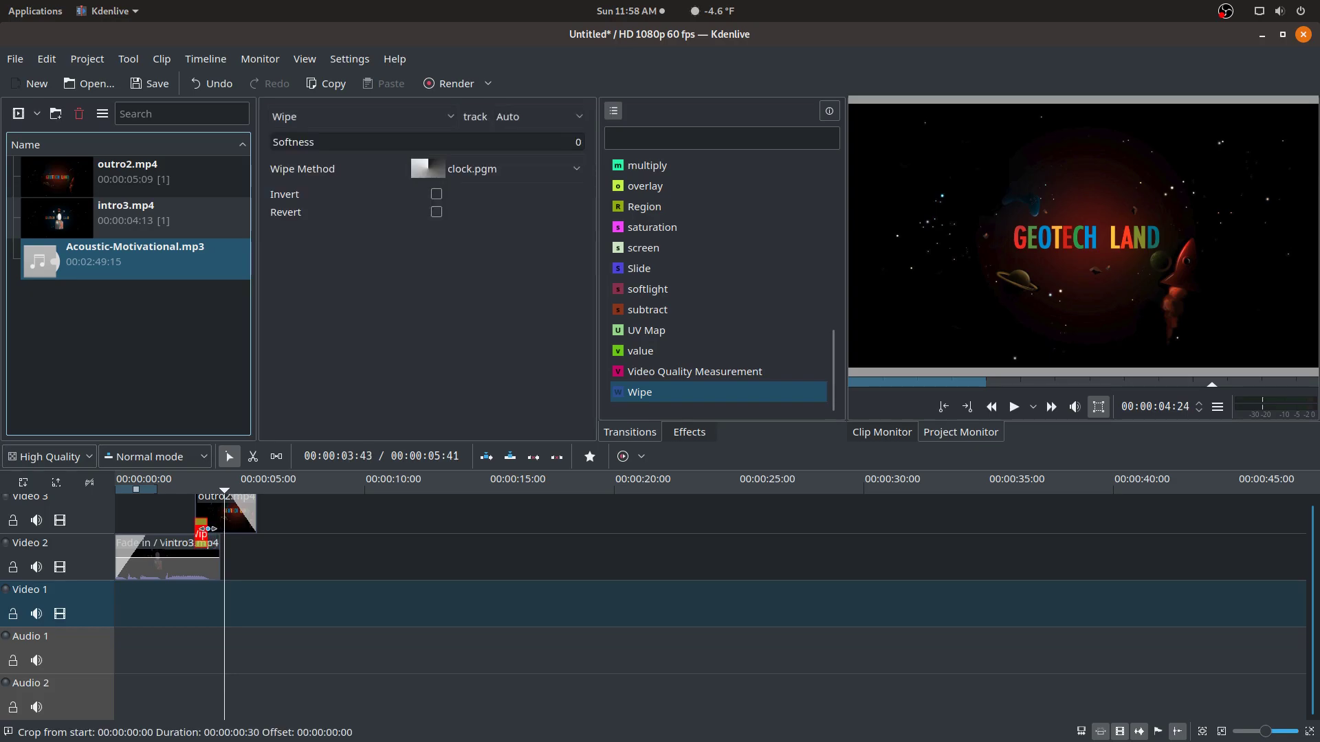
- Nudge outro2 slightly right and preview the transition from about 4 s
{"action": "left_click", "coordinate": [233, 514]}
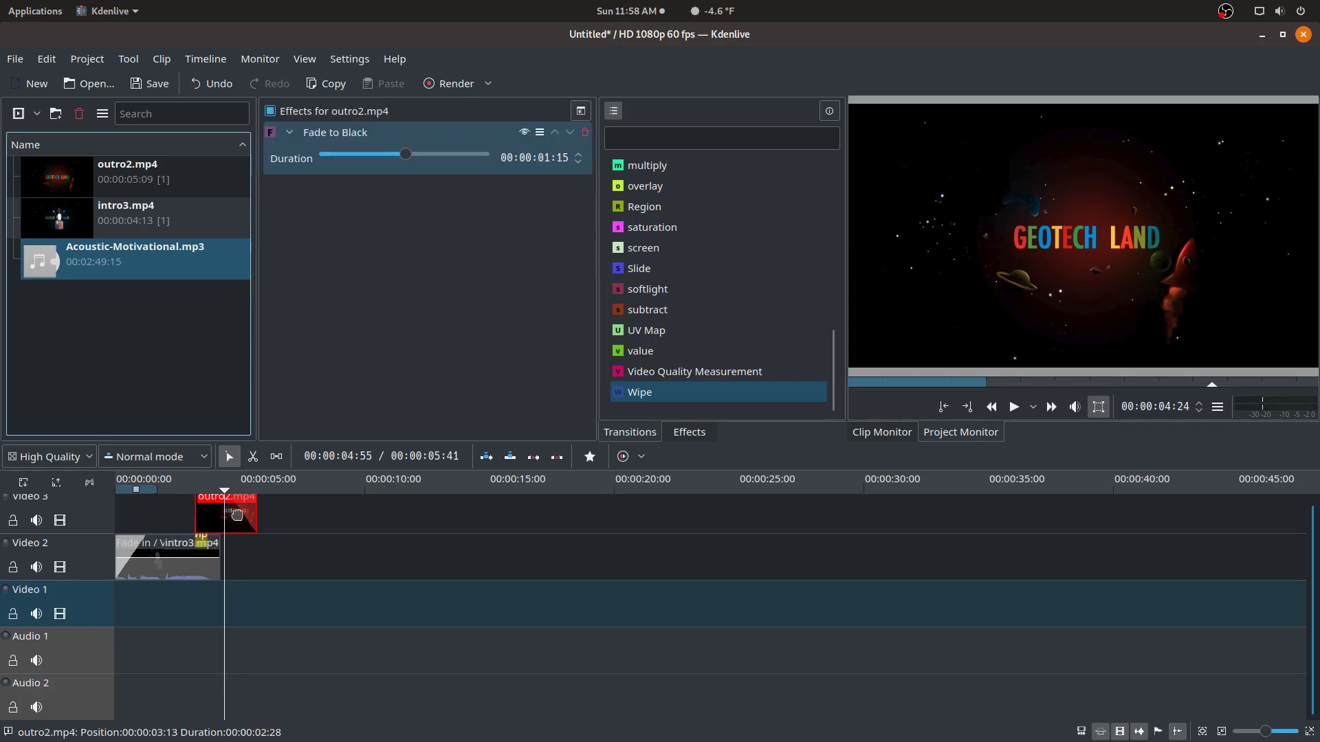
{"action": "left_click_drag", "start_coordinate": [237, 515], "coordinate": [249, 514]}
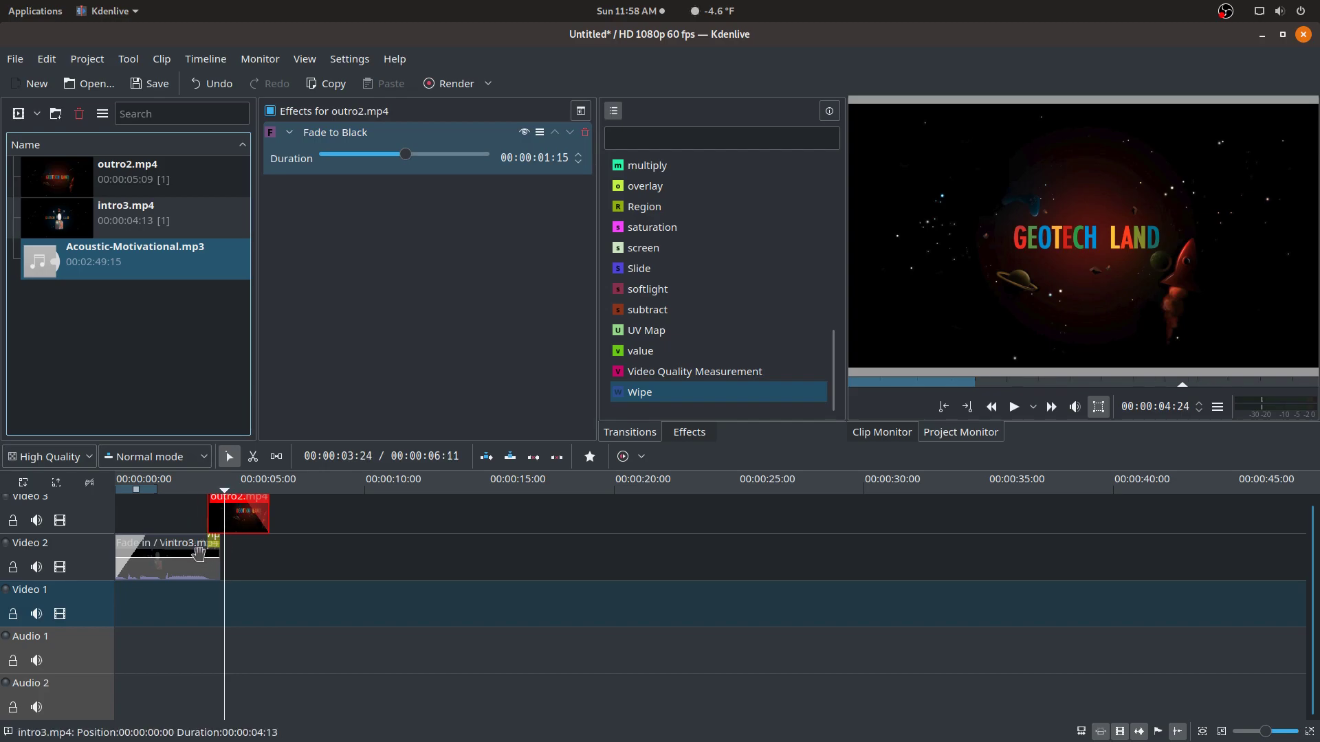
{"action": "left_click", "coordinate": [185, 521]}
{"action": "left_click", "coordinate": [1013, 407]}
{"action": "left_click", "coordinate": [1013, 407]}
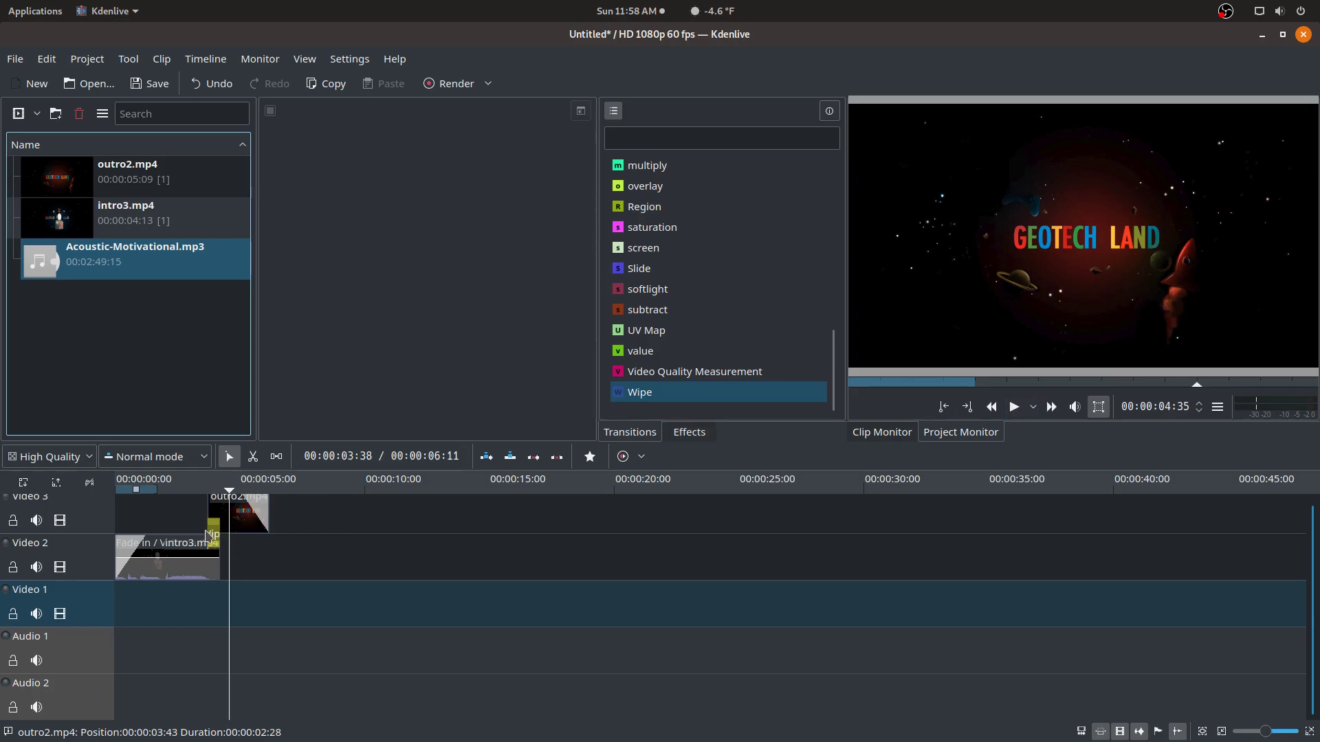
- Shift the Wipe and outro2 further left, then preview from about 1.5 s
{"action": "left_click_drag", "start_coordinate": [209, 534], "coordinate": [175, 534]}
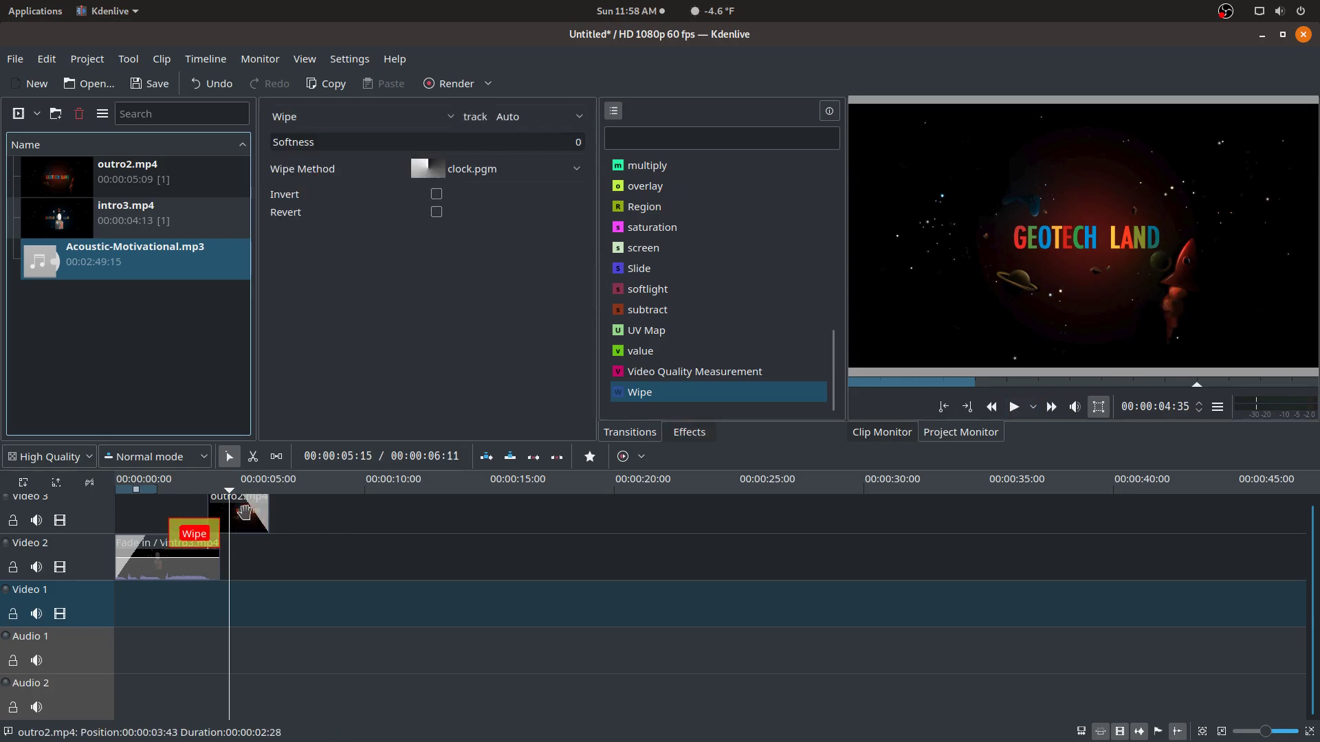
{"action": "left_click_drag", "start_coordinate": [249, 507], "coordinate": [210, 507]}
{"action": "left_click", "coordinate": [153, 516]}
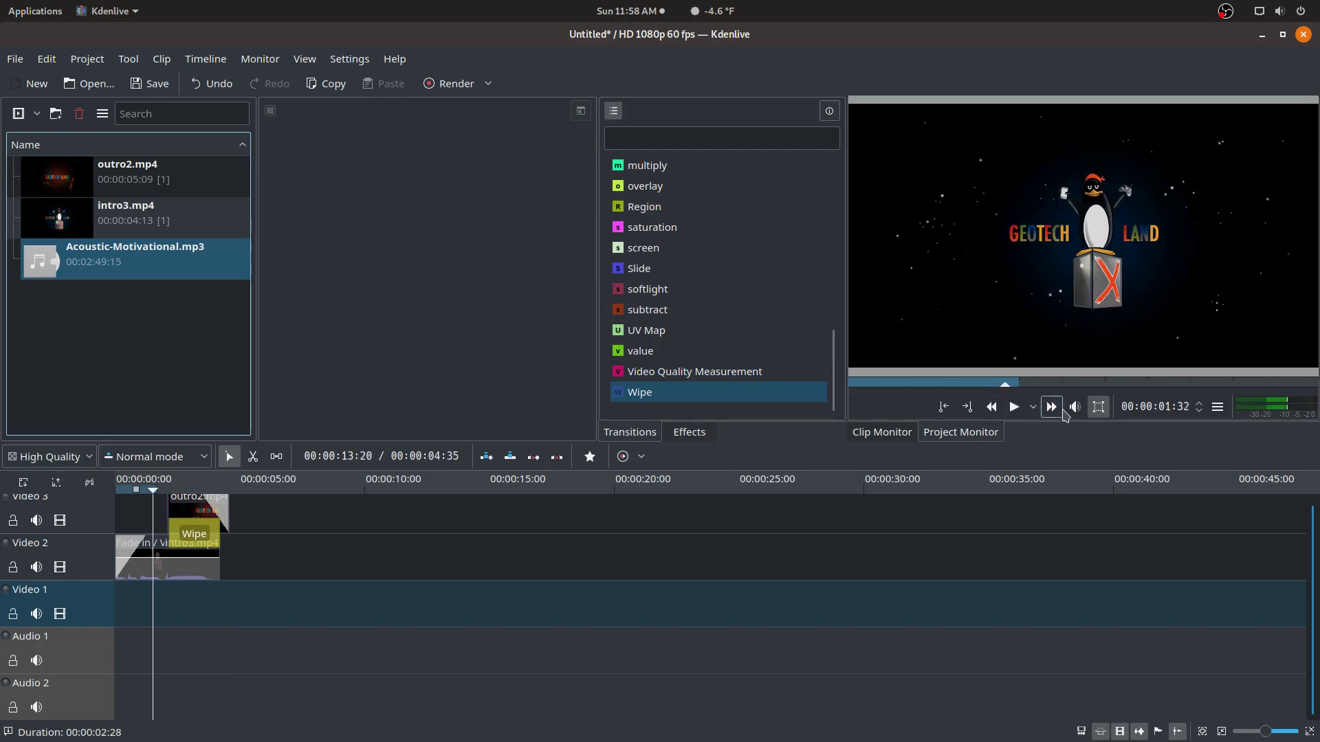
{"action": "left_click", "coordinate": [1013, 407]}
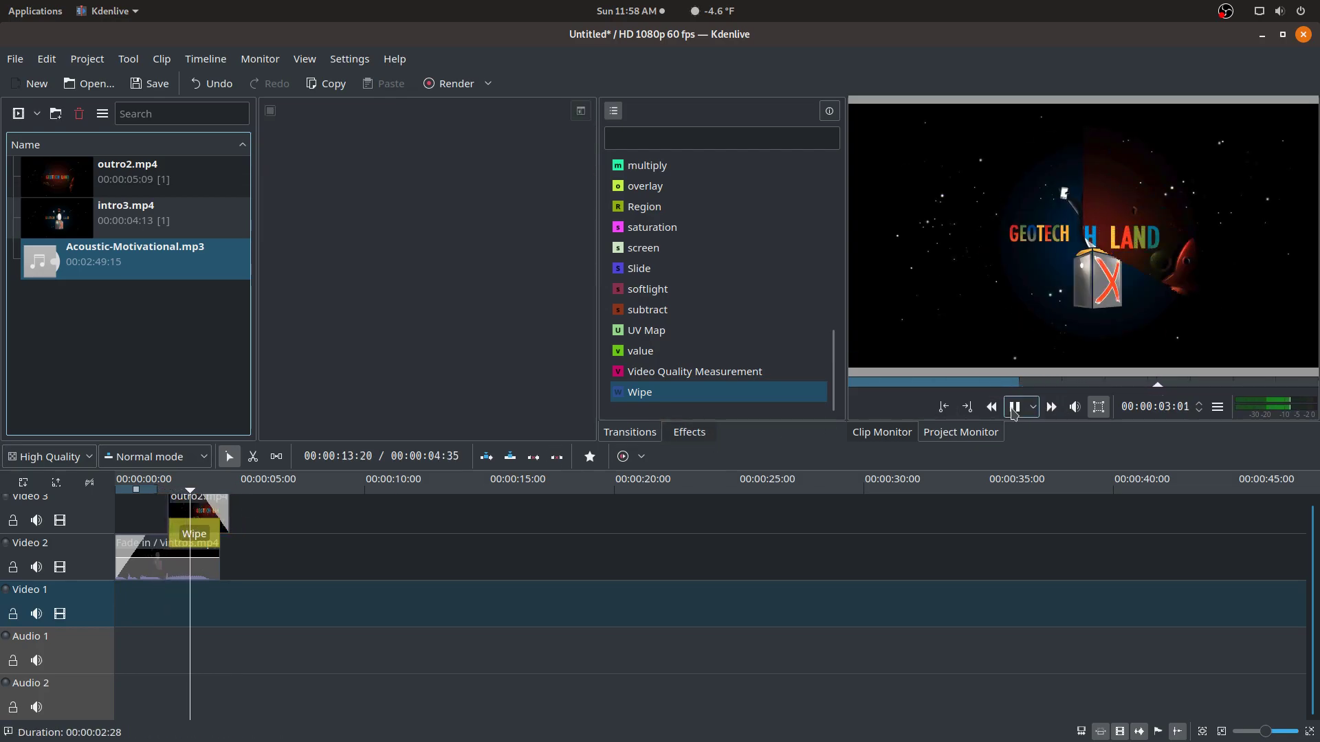
{"action": "left_click", "coordinate": [1013, 407]}
- Move outro2 further right and intro3 later to start near 3 s, then preview
{"action": "left_click_drag", "start_coordinate": [222, 510], "coordinate": [292, 509]}
{"action": "left_click_drag", "start_coordinate": [167, 558], "coordinate": [260, 530]}
{"action": "left_click", "coordinate": [263, 531]}
{"action": "left_click", "coordinate": [232, 534]}
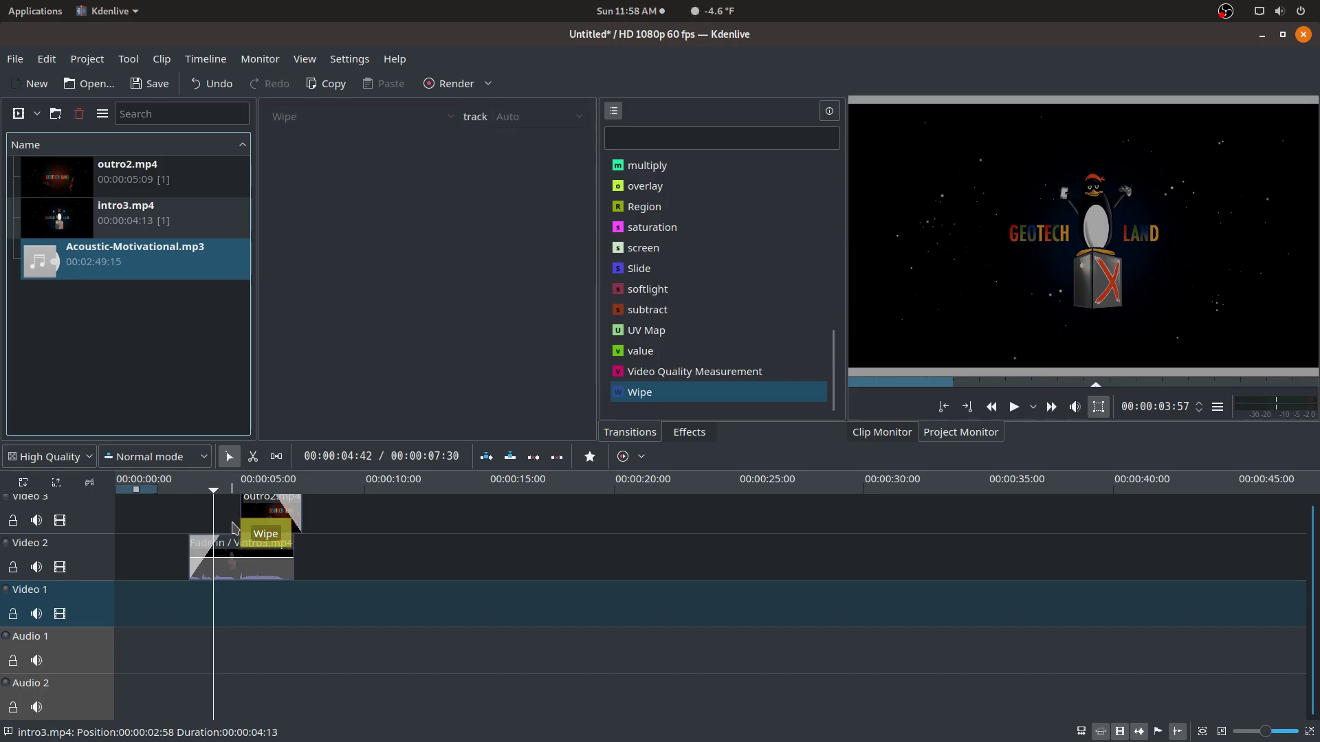
{"action": "left_click", "coordinate": [1014, 407]}
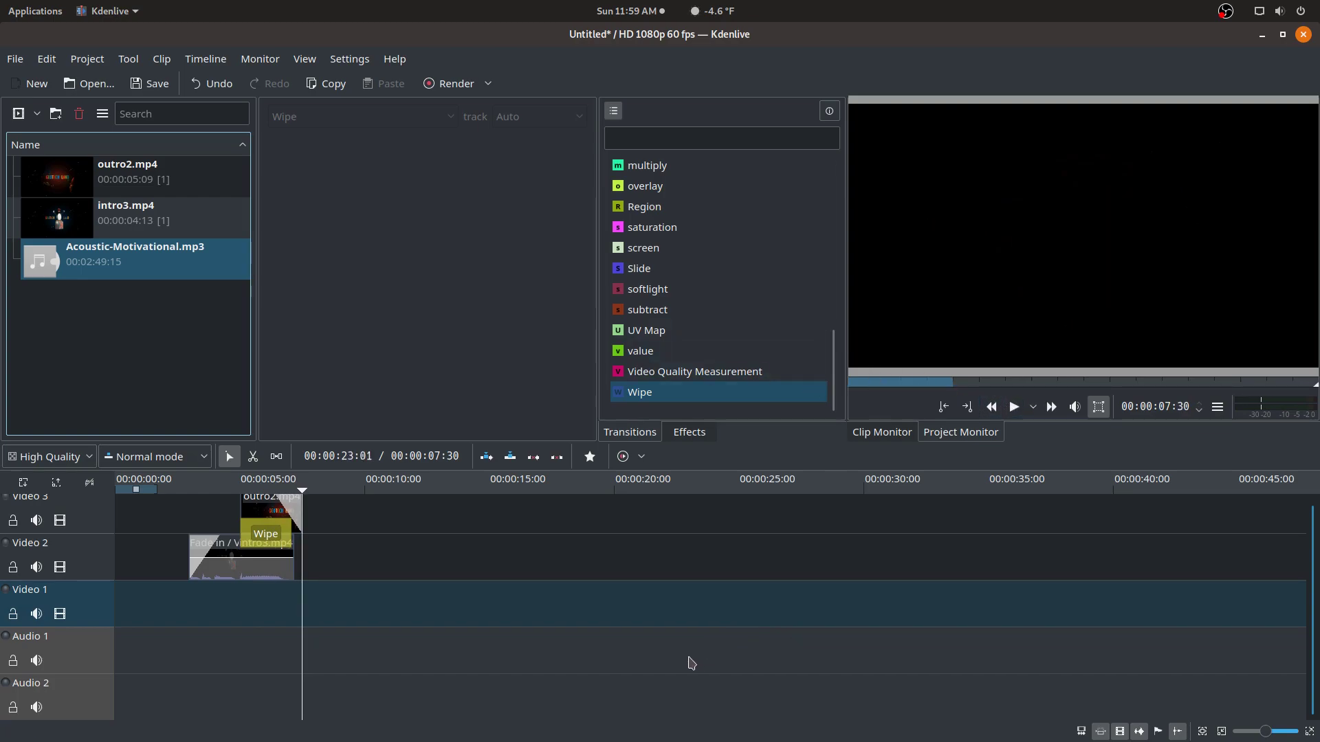
- Adjust the Wipe, place intro3 on Video 3 after outro2, and drop outro2 onto Video 2
{"action": "mouse_move", "coordinate": [266, 538]}
{"action": "left_mouse_down"}
{"action": "mouse_move", "coordinate": [393, 536]}
{"action": "mouse_move", "coordinate": [279, 537]}
{"action": "left_mouse_up"}
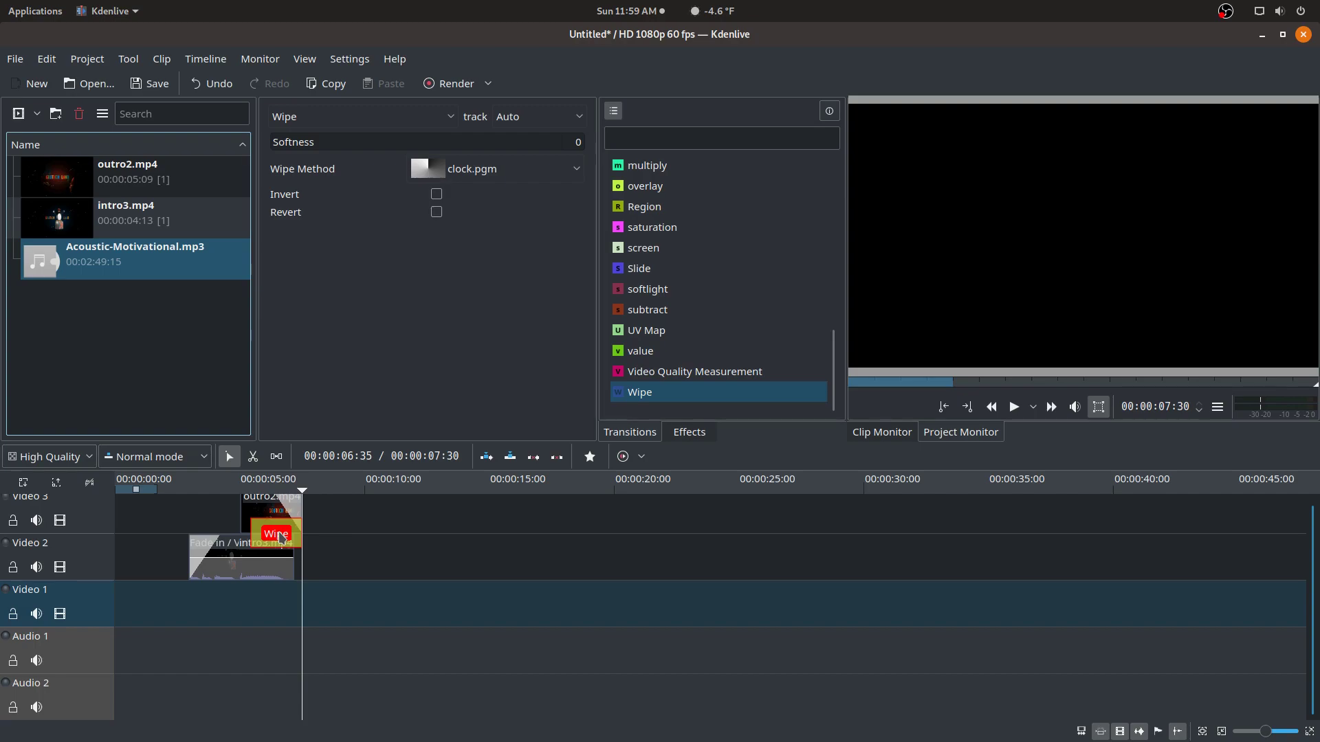
{"action": "left_click_drag", "start_coordinate": [244, 555], "coordinate": [357, 514]}
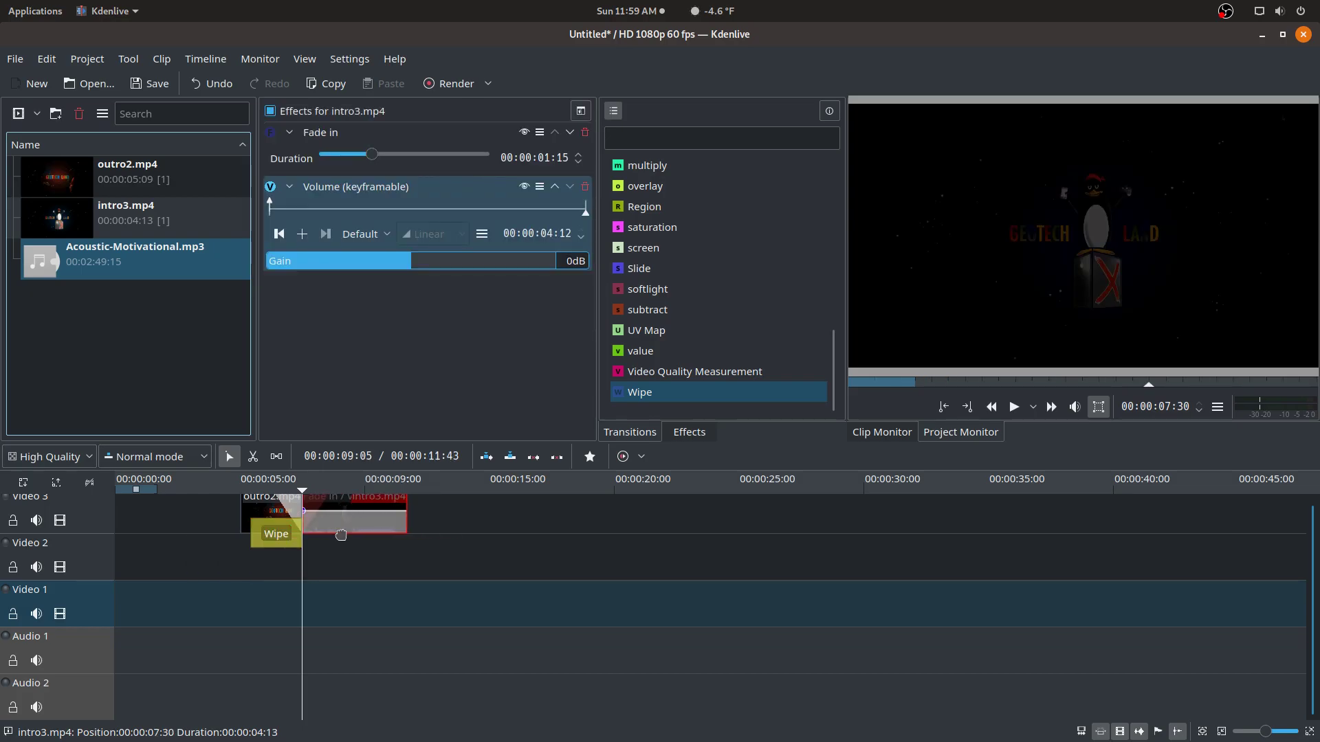
{"action": "left_click", "coordinate": [269, 524]}
{"action": "left_click_drag", "start_coordinate": [269, 524], "coordinate": [274, 552]}
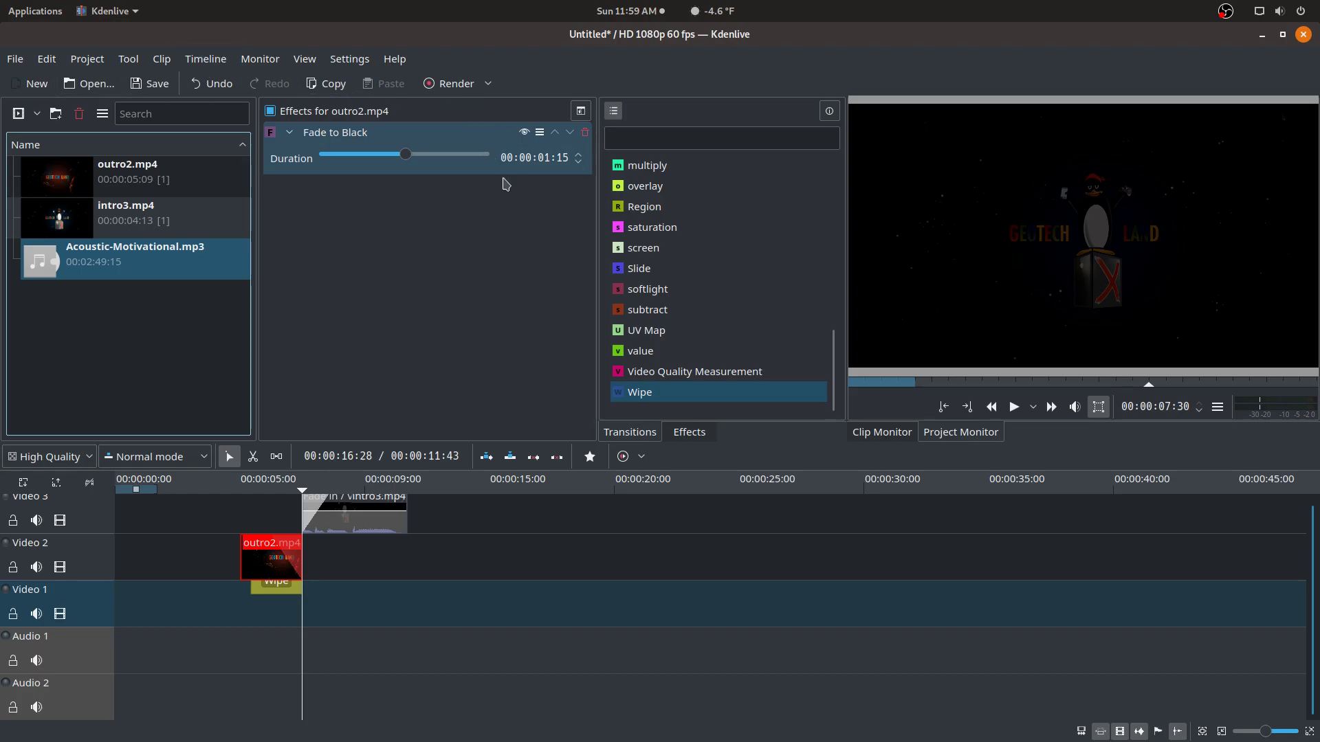
- Put intro3 at 0 on Video 2 and outro2 at about 3 s on Video 3
{"action": "left_click_drag", "start_coordinate": [272, 557], "coordinate": [534, 516]}
{"action": "left_click_drag", "start_coordinate": [339, 533], "coordinate": [141, 543]}
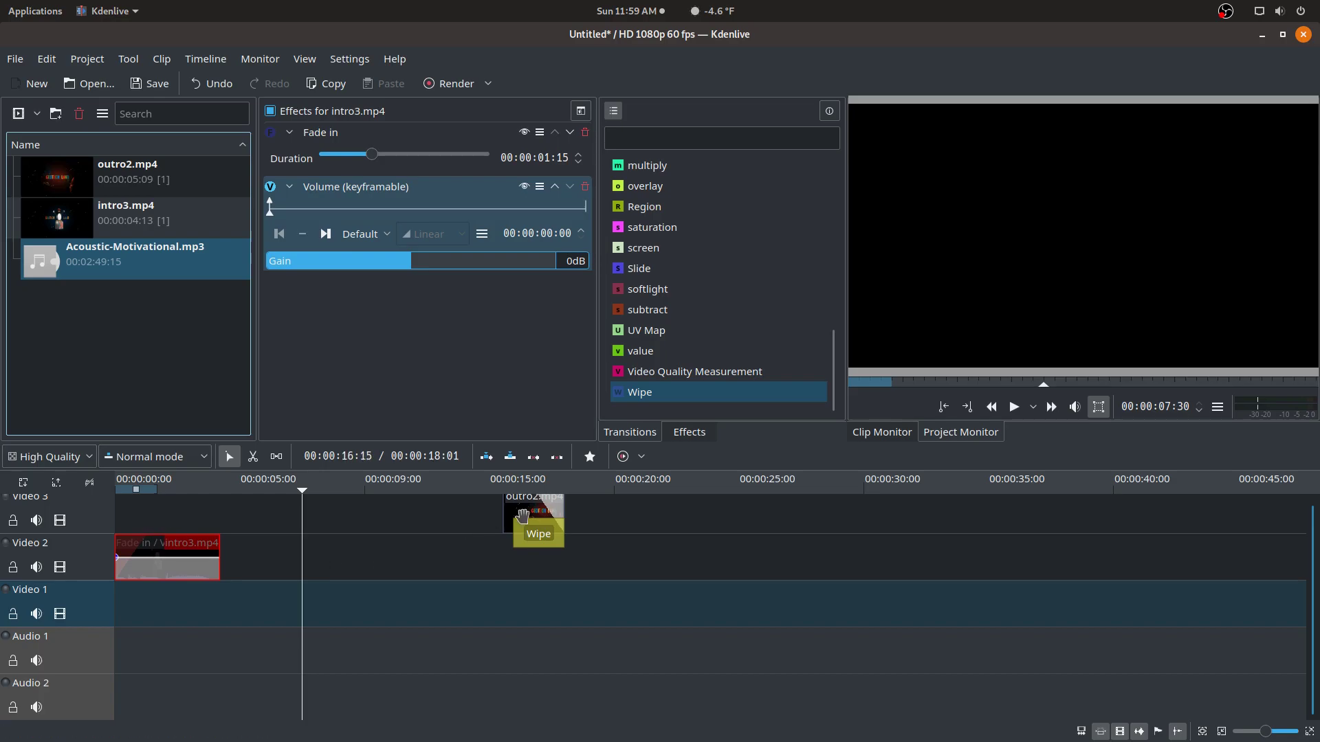
{"action": "left_click_drag", "start_coordinate": [522, 514], "coordinate": [213, 506]}
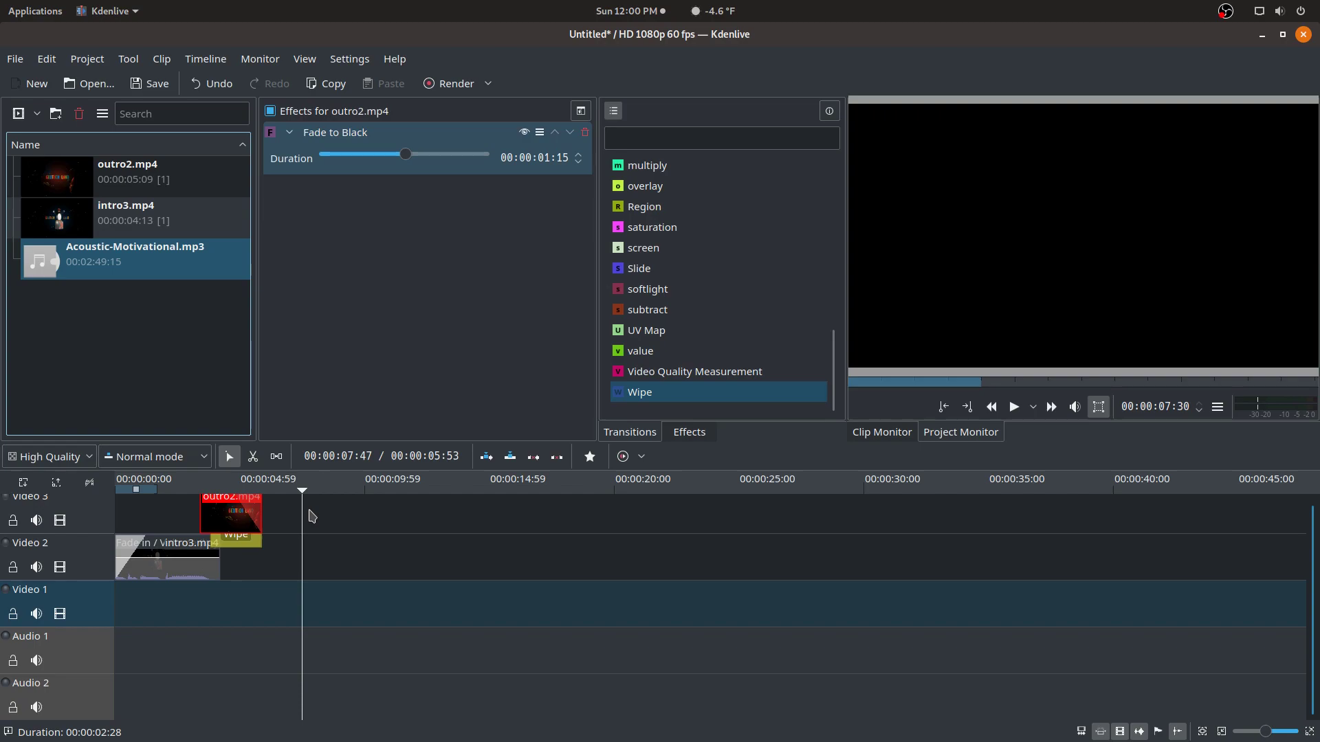